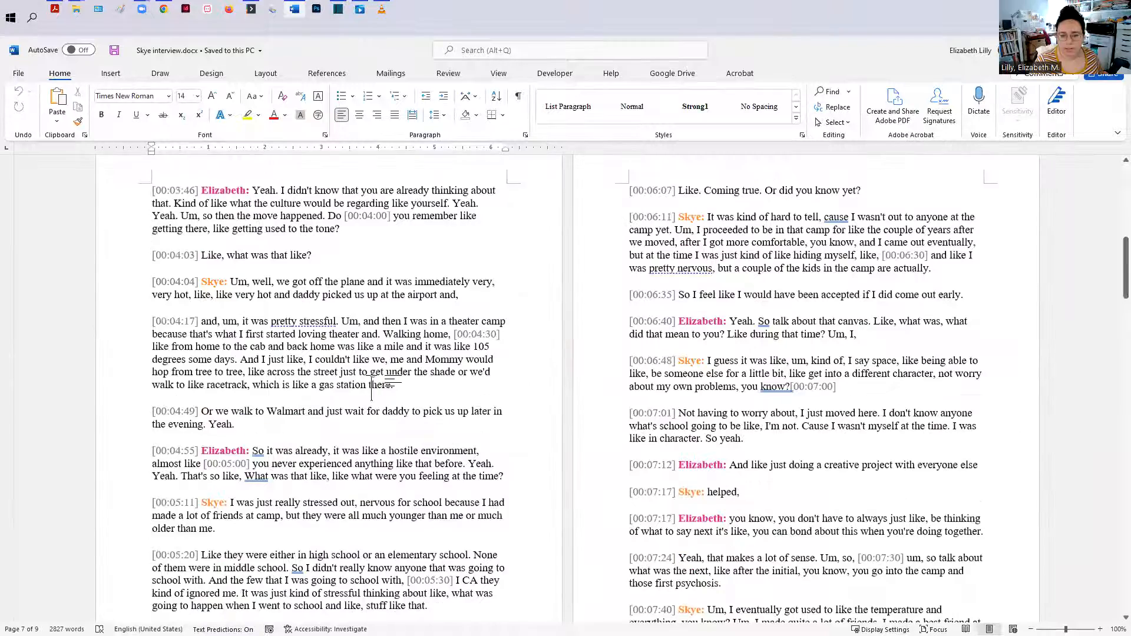
scroll(371, 387, "up", 10)
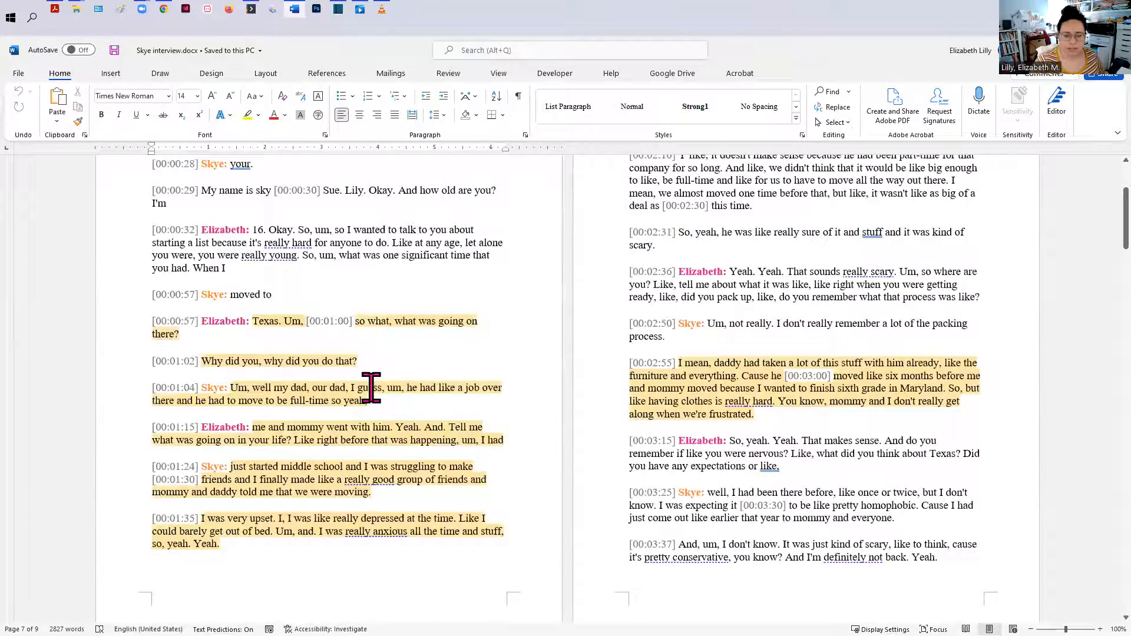
Step: Scroll through the interview transcript to review the highlighted passages
scroll(372, 388, "down", 3)
scroll(368, 424, "down", 7)
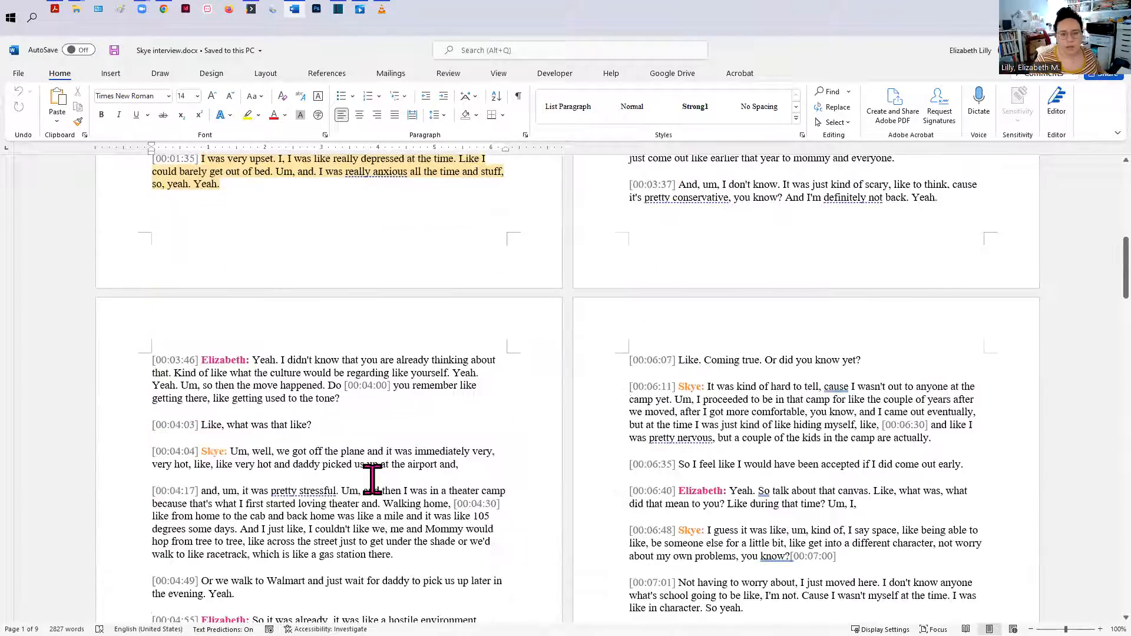
scroll(372, 478, "up", 7)
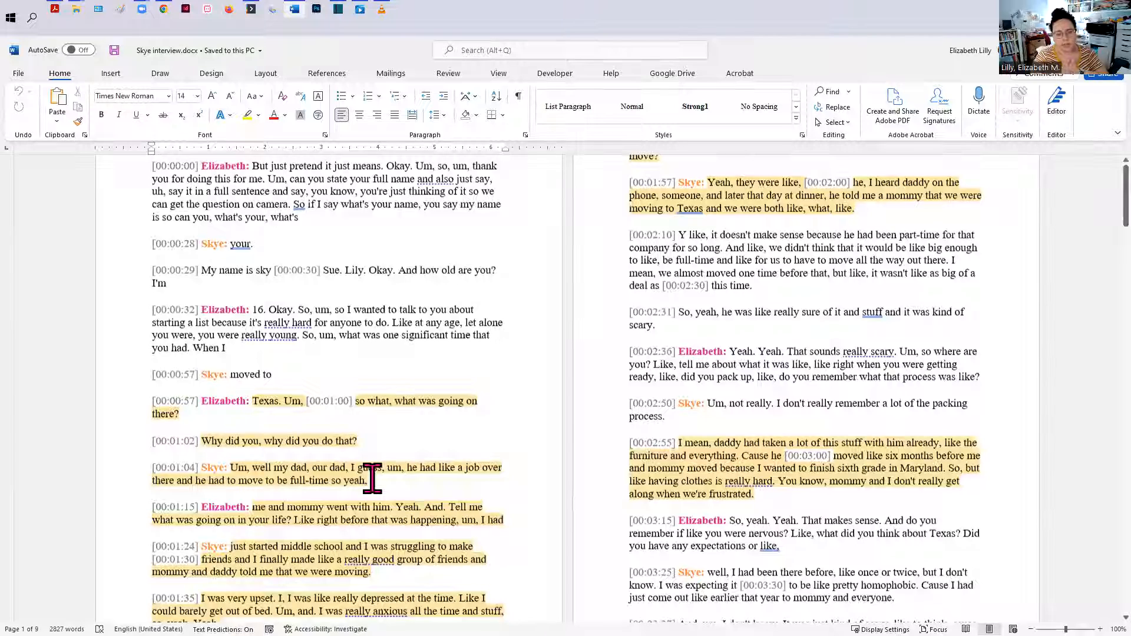
scroll(372, 478, "up", 3)
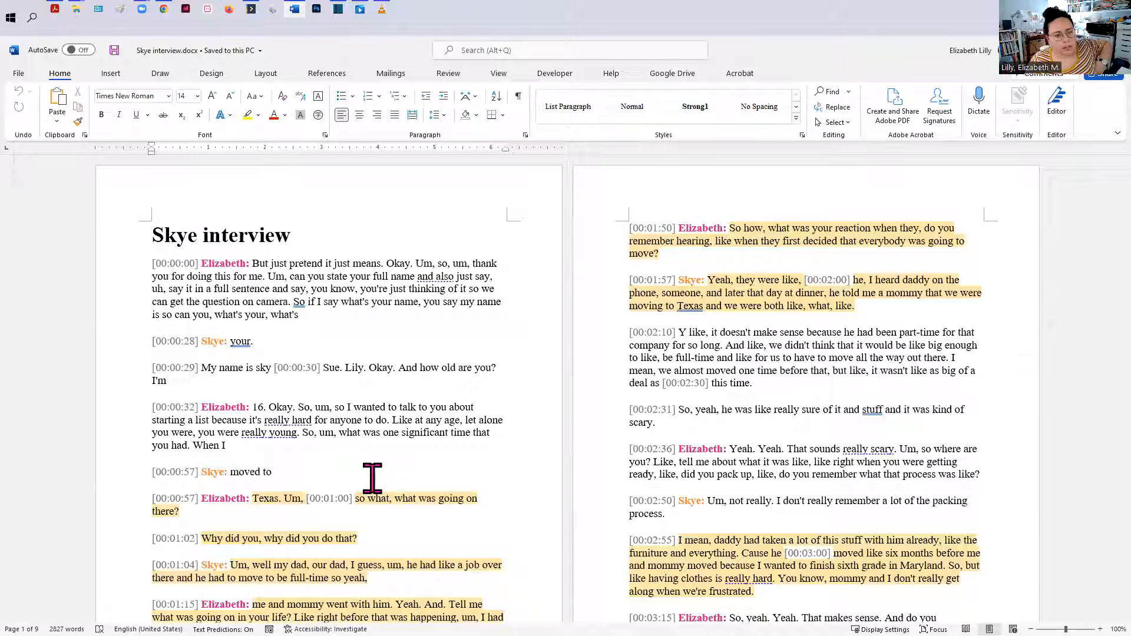
scroll(354, 316, "down", 3)
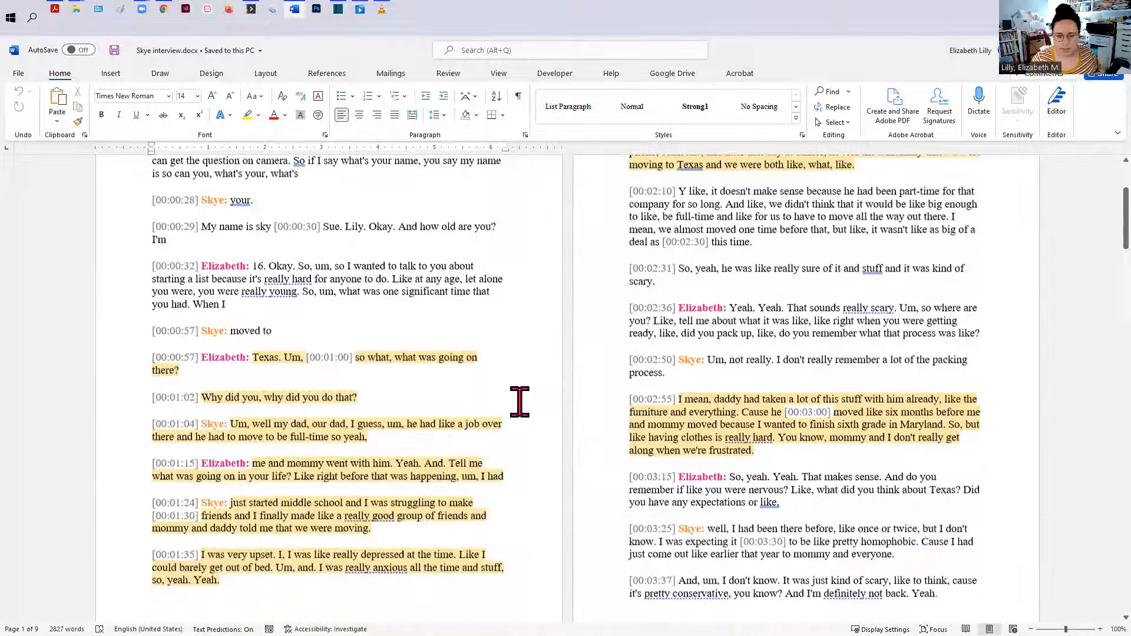
scroll(803, 492, "down", 10)
scroll(798, 487, "up", 1)
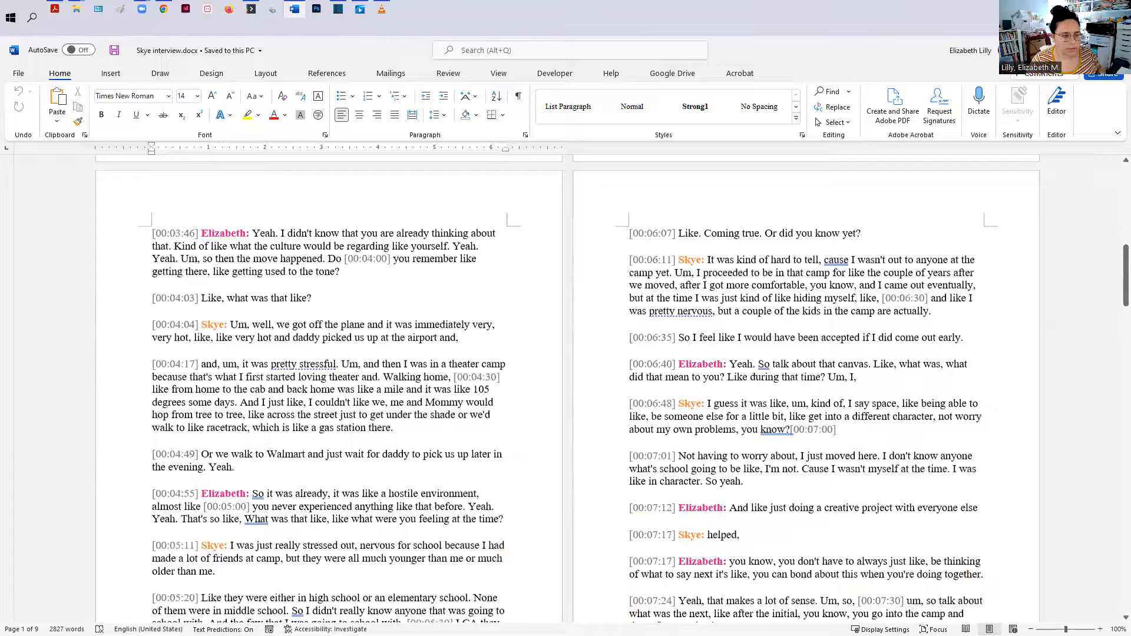
Step: Create a new blank document and enter the line "Beginning—Attention grabbing"
left_click(18, 74)
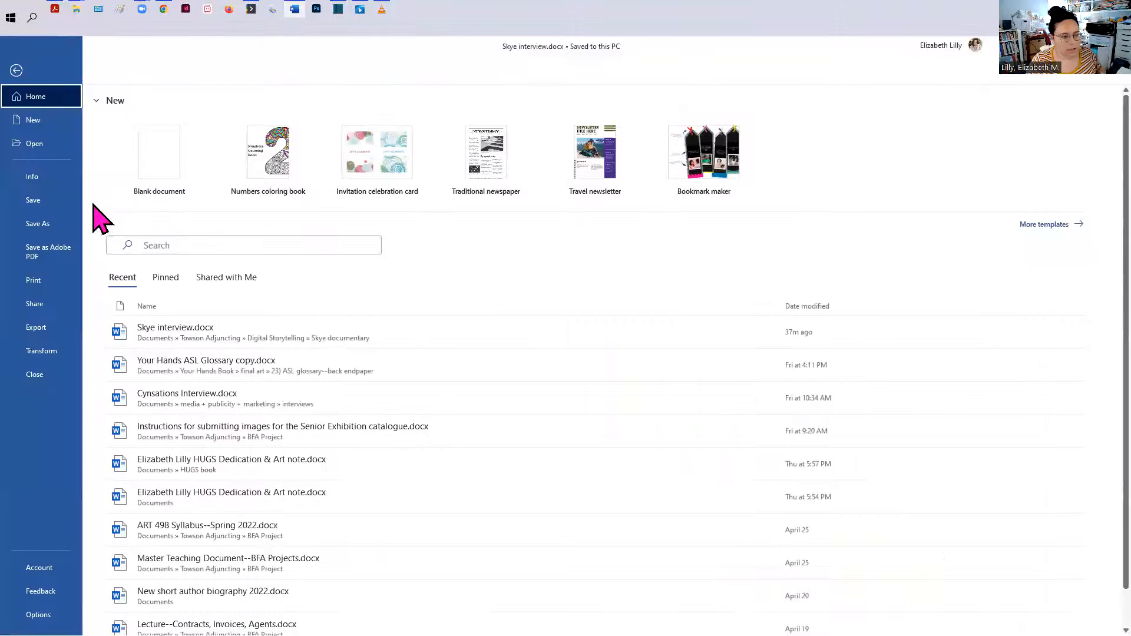
left_click(38, 125)
left_click(165, 132)
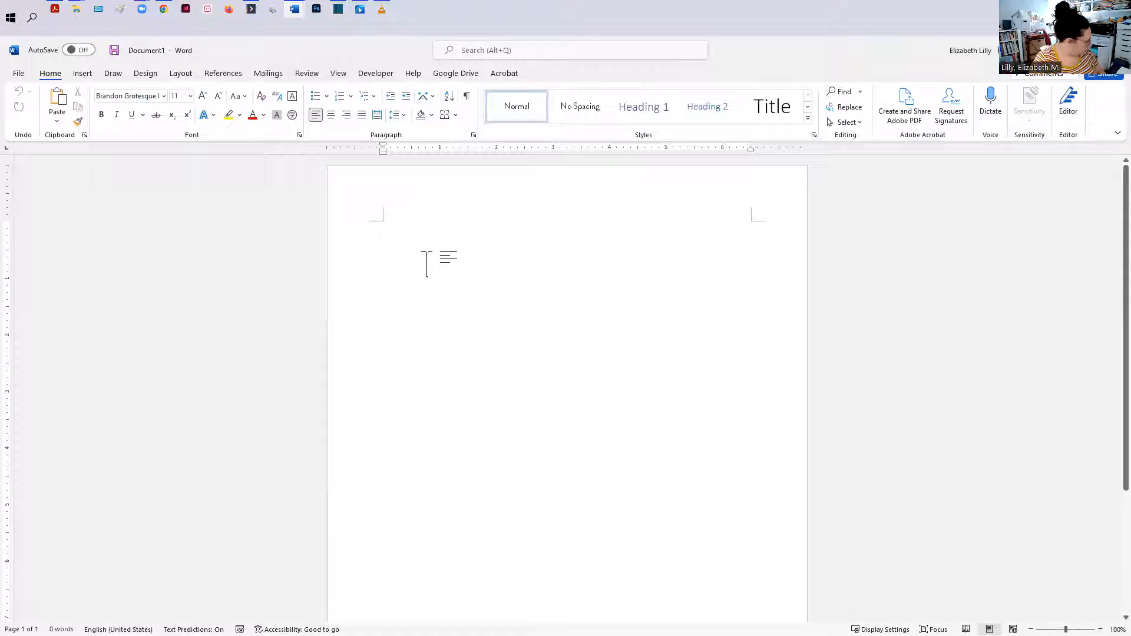
type("Beginning--A")
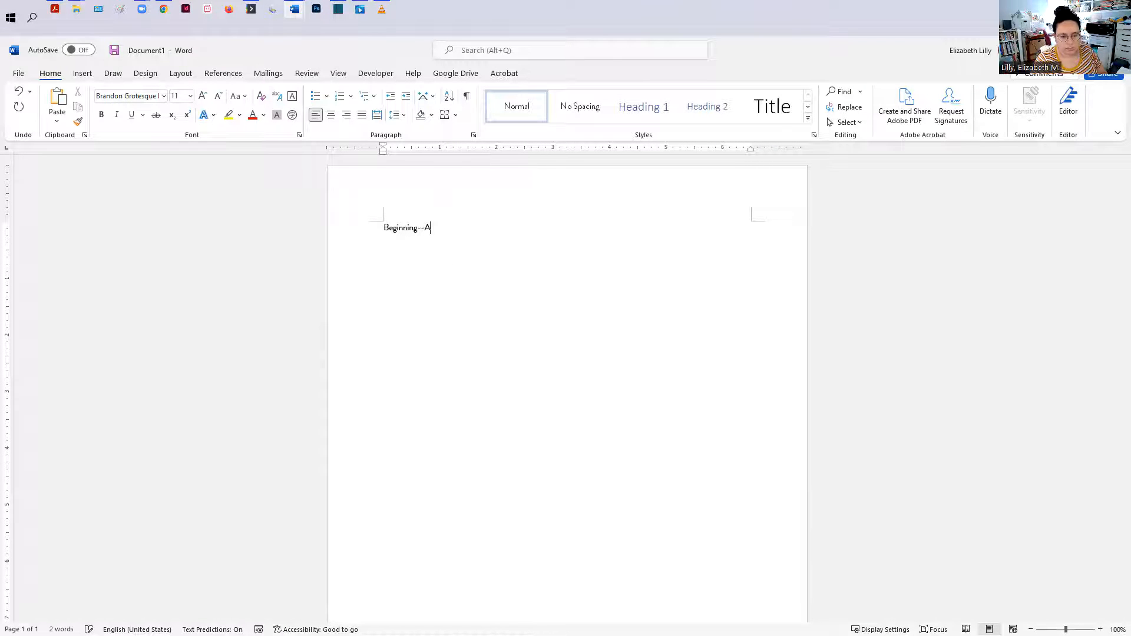
type("ttention grabbing")
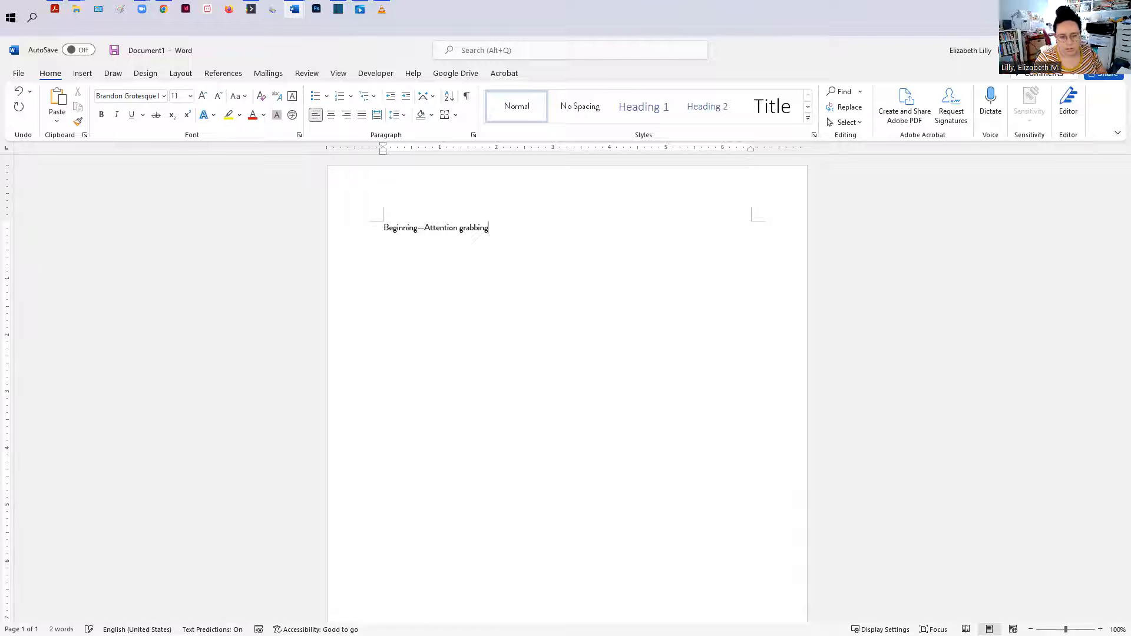
left_click(1100, 629)
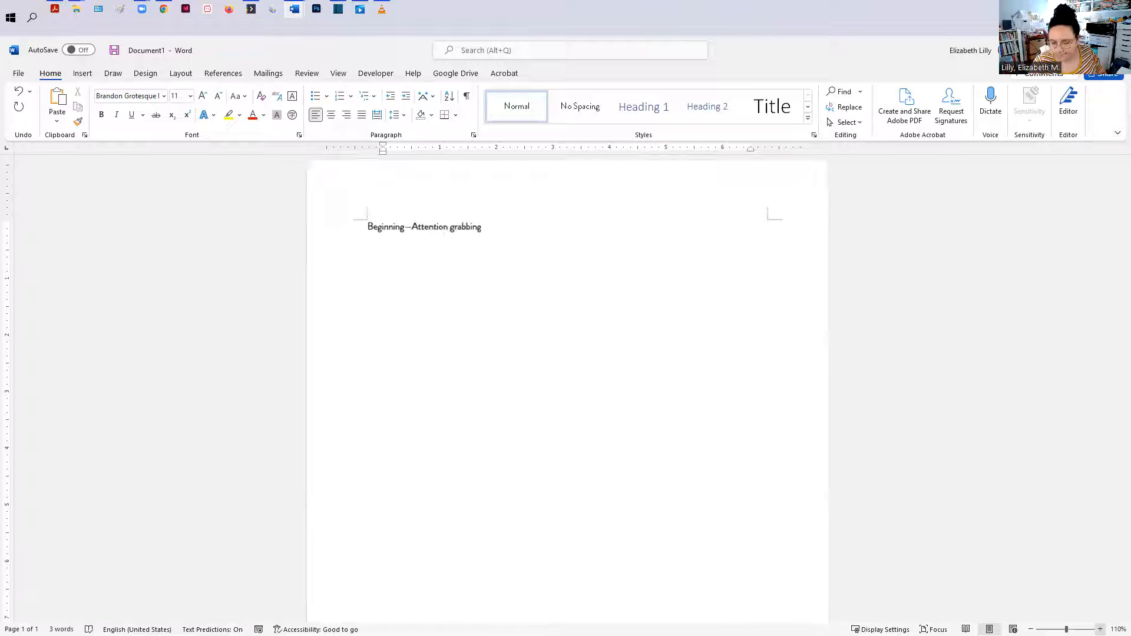
left_click(1100, 630)
left_click(1099, 629)
left_click(1099, 629)
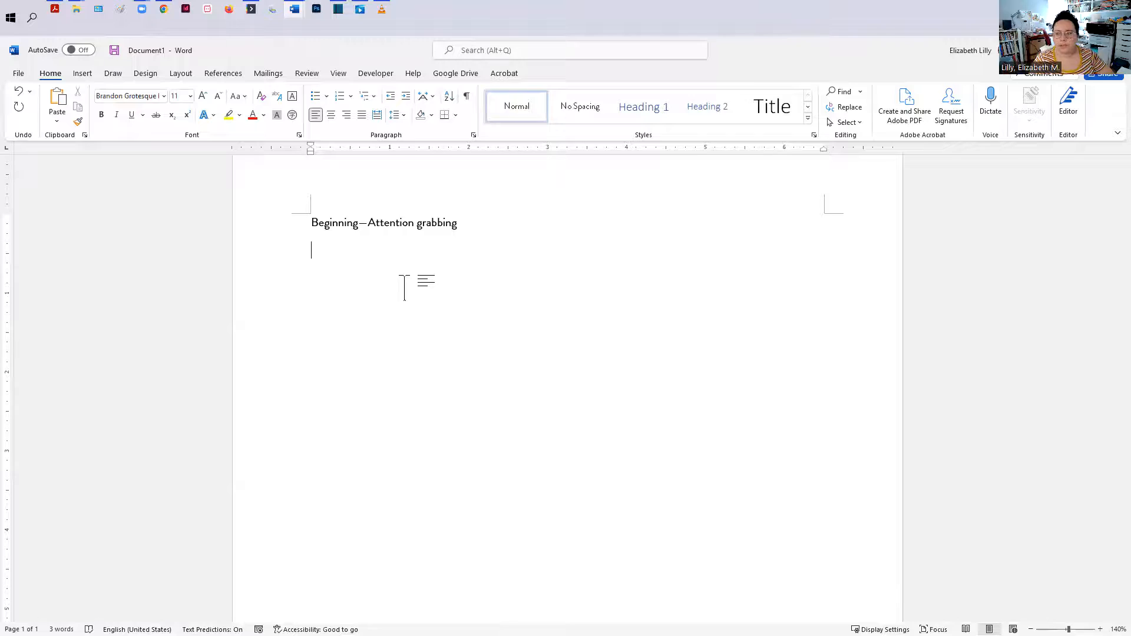
Step: Switch back to the interview transcript and review the passage around 00:12:00 to 00:12:41
left_click(1063, 53)
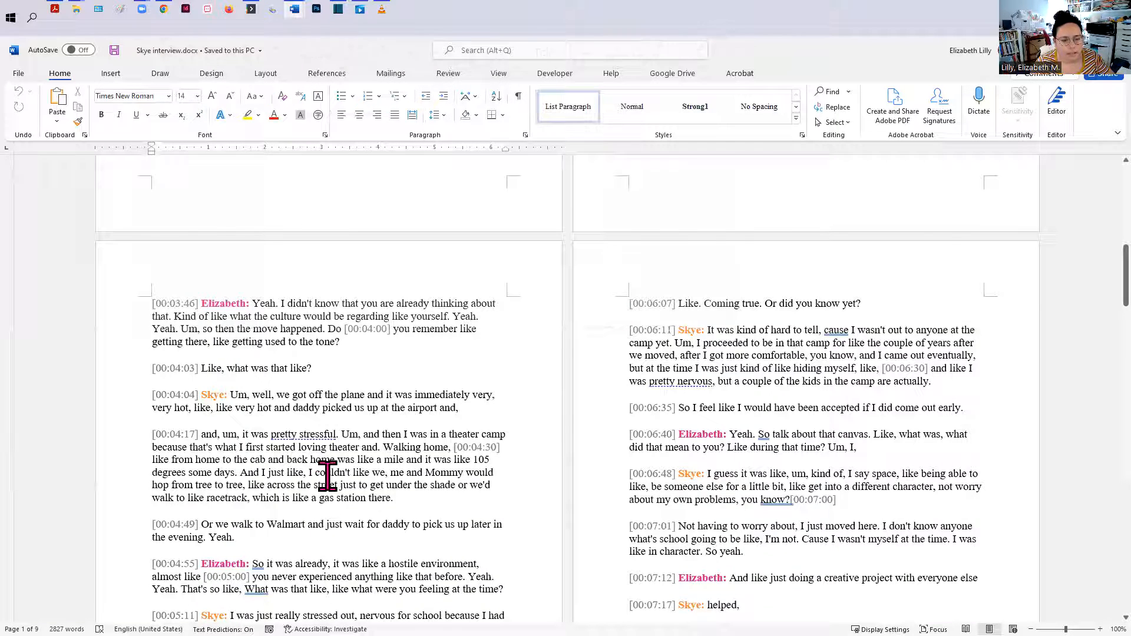
scroll(328, 475, "up", 3)
scroll(399, 295, "up", 4)
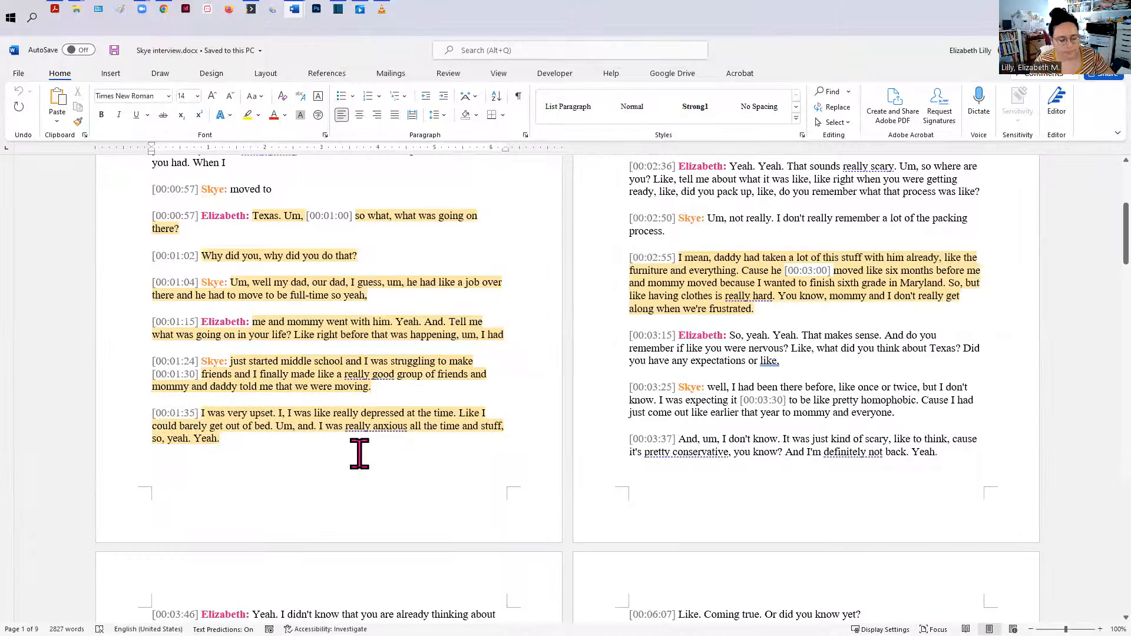
scroll(579, 542, "up", 2)
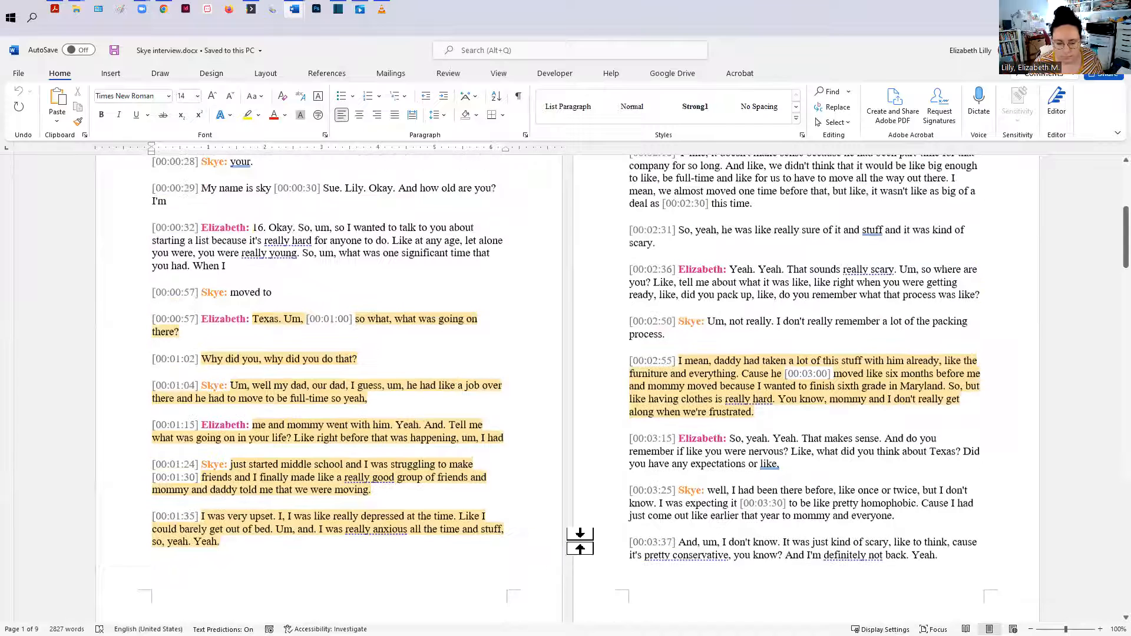
scroll(580, 541, "down", 20)
scroll(570, 560, "down", 12)
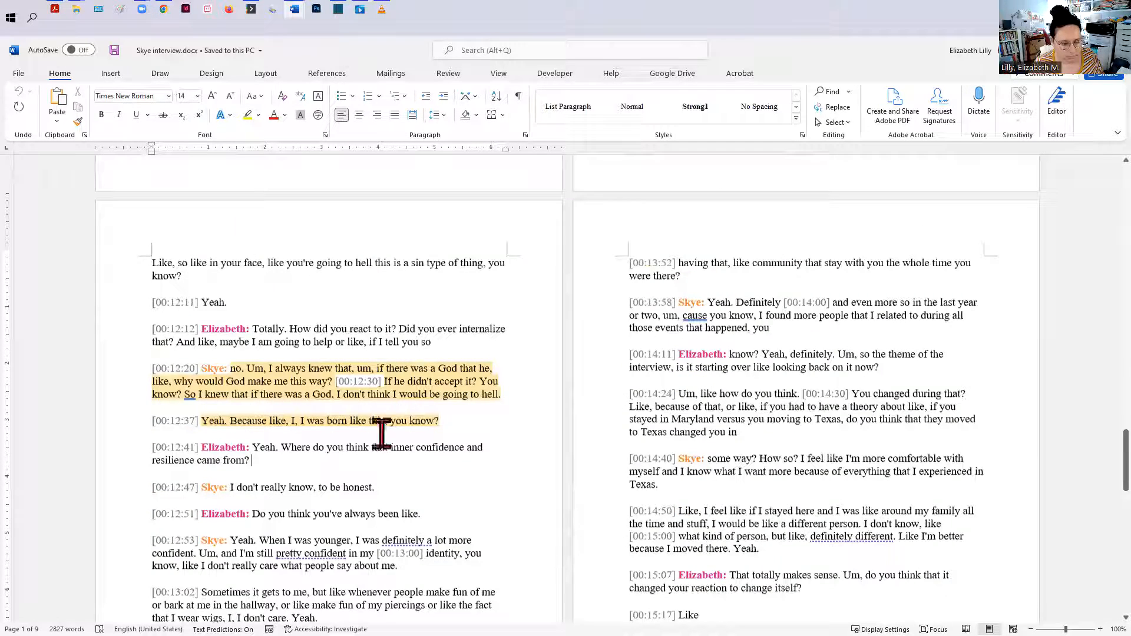
left_click(447, 455)
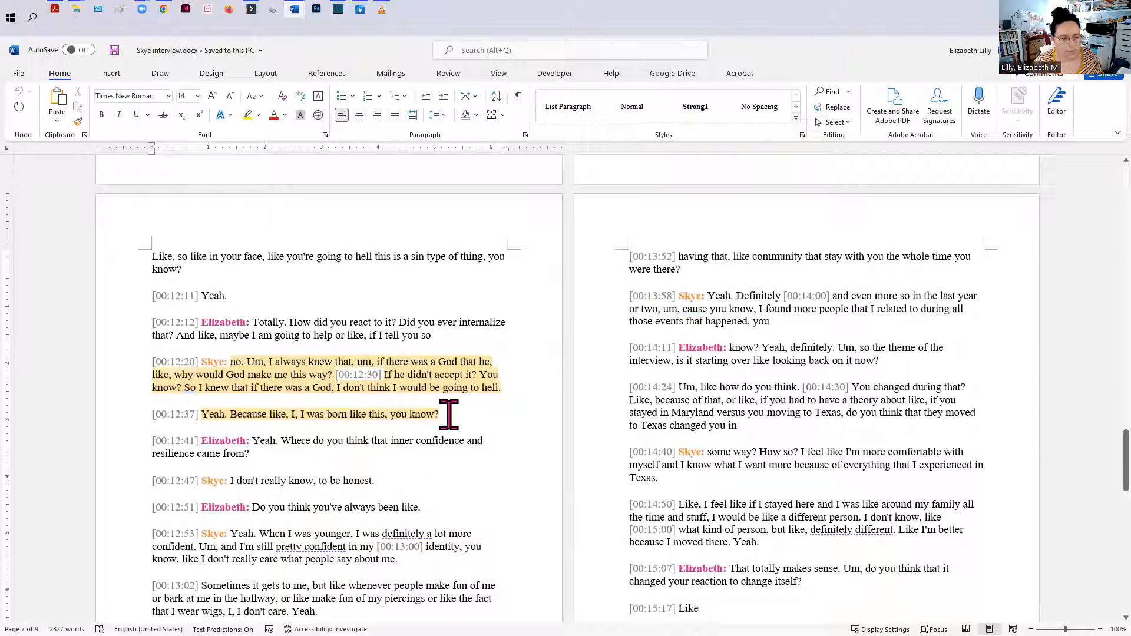
scroll(286, 360, "up", 1)
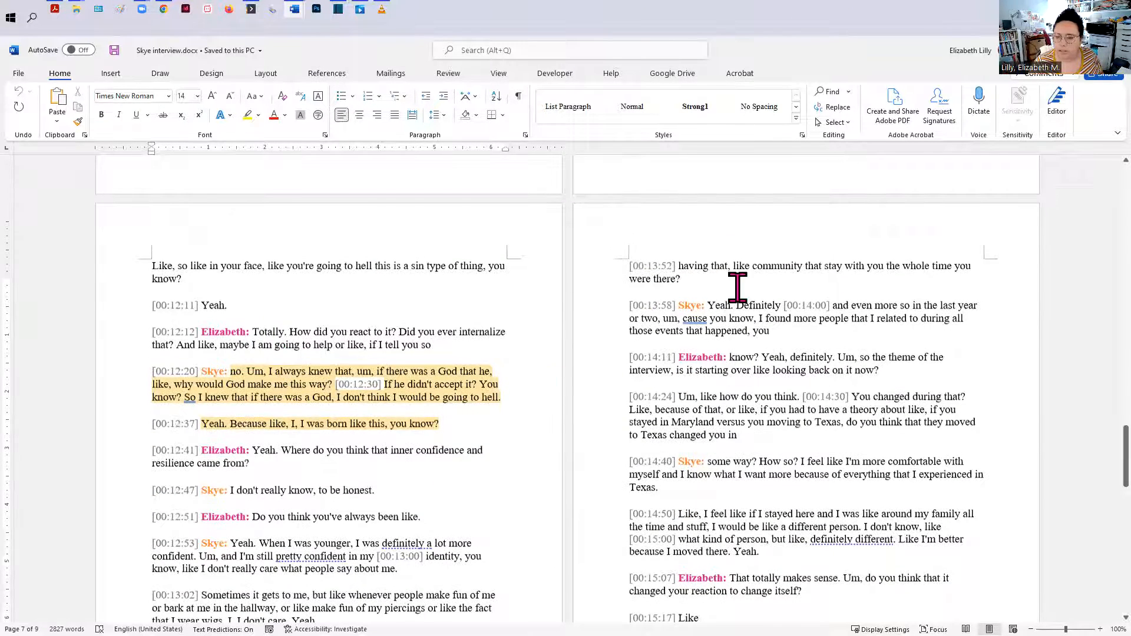
scroll(737, 288, "up", 3)
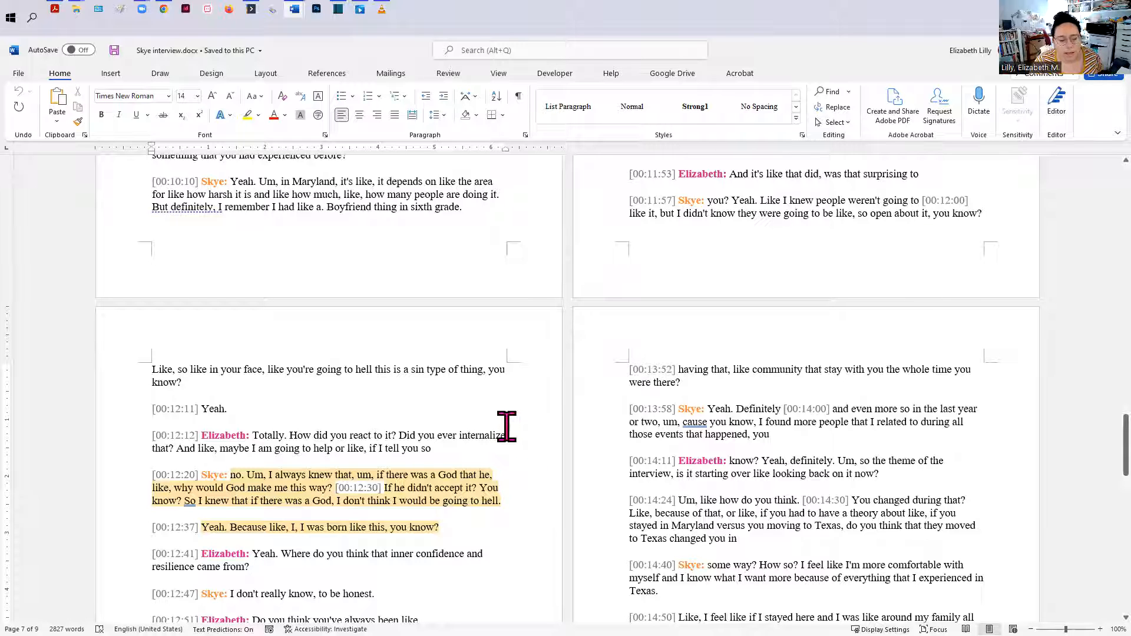
scroll(439, 465, "up", 1)
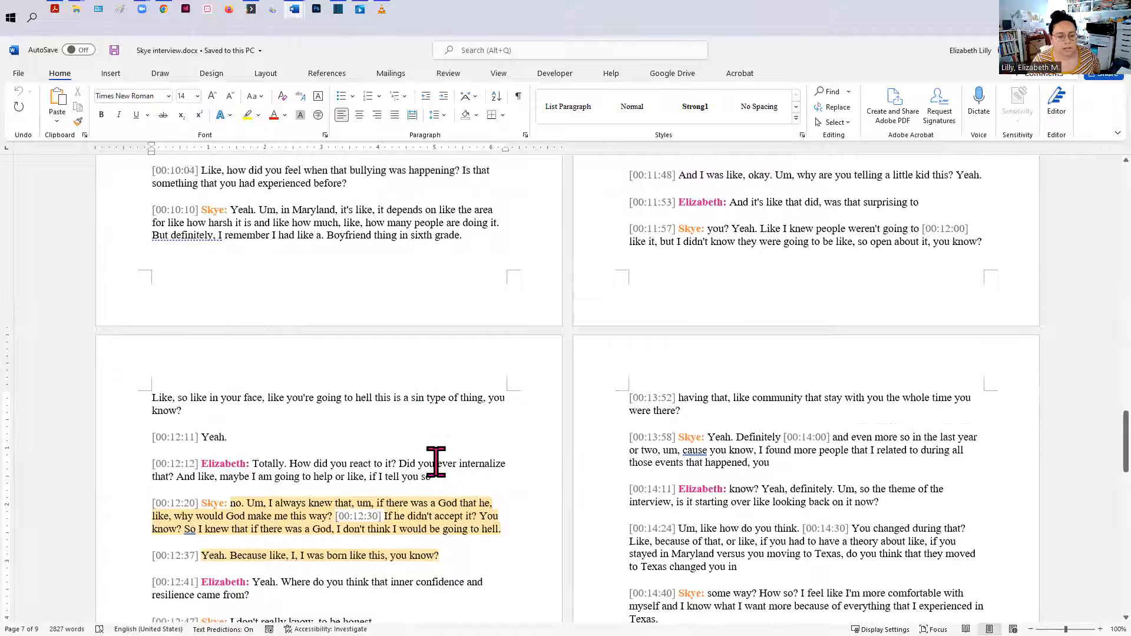
scroll(436, 442, "down", 1)
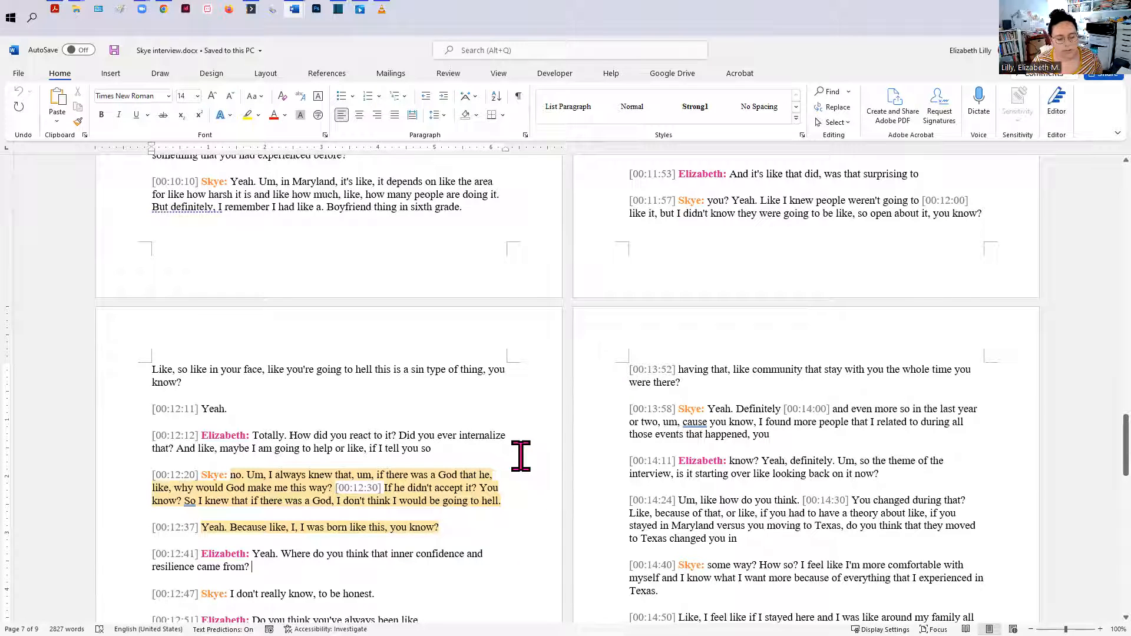
scroll(520, 457, "down", 1)
scroll(521, 457, "down", 1)
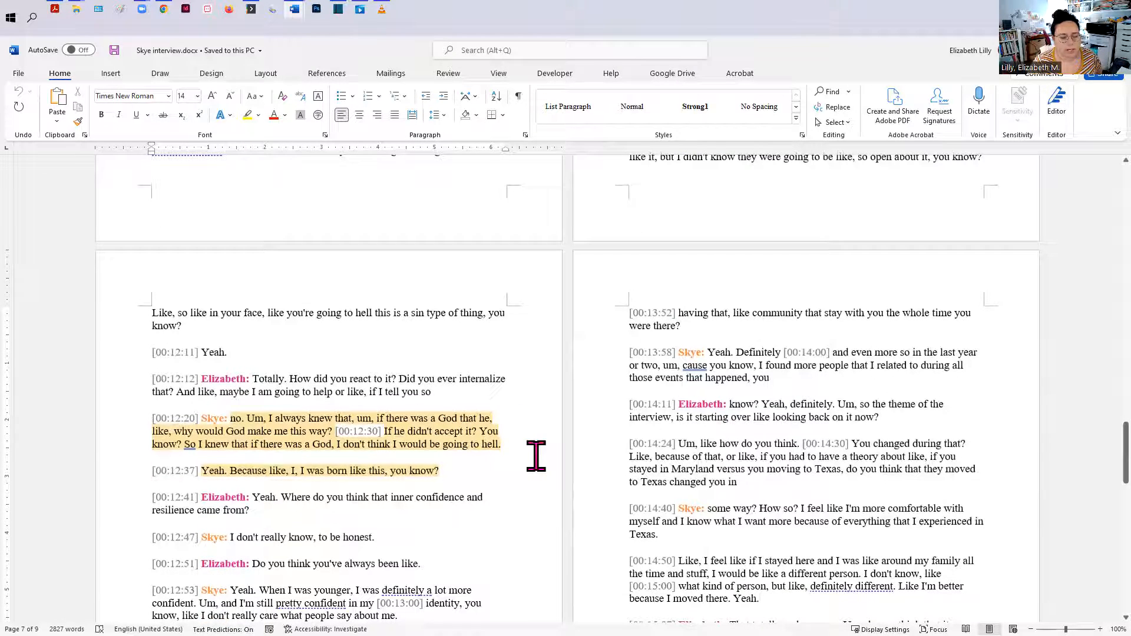
scroll(536, 457, "down", 3)
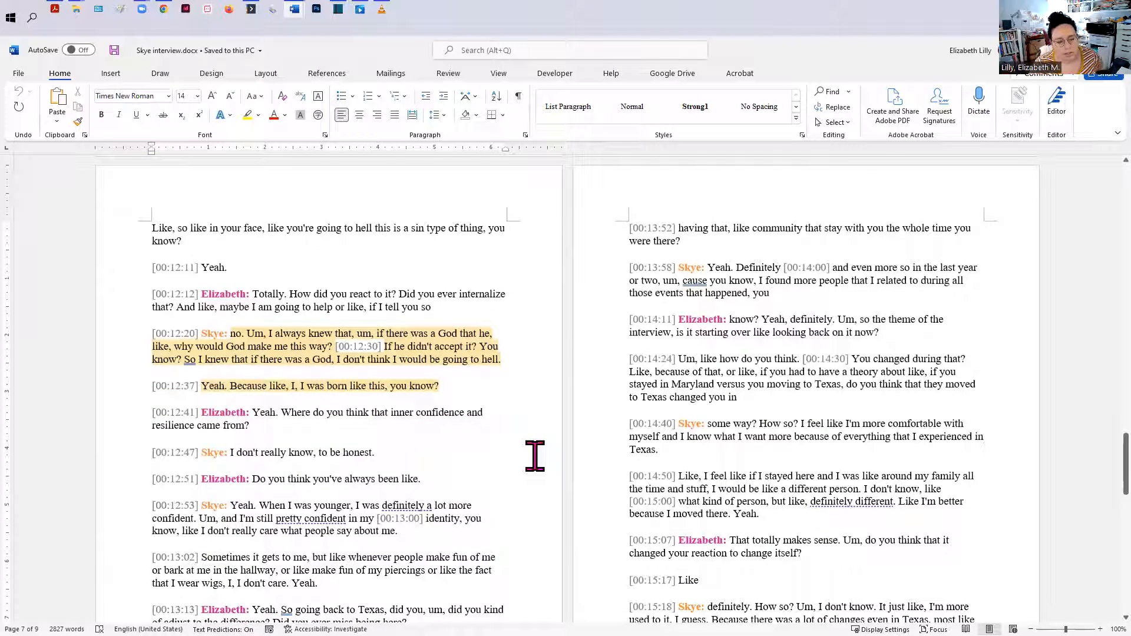
left_click(445, 428)
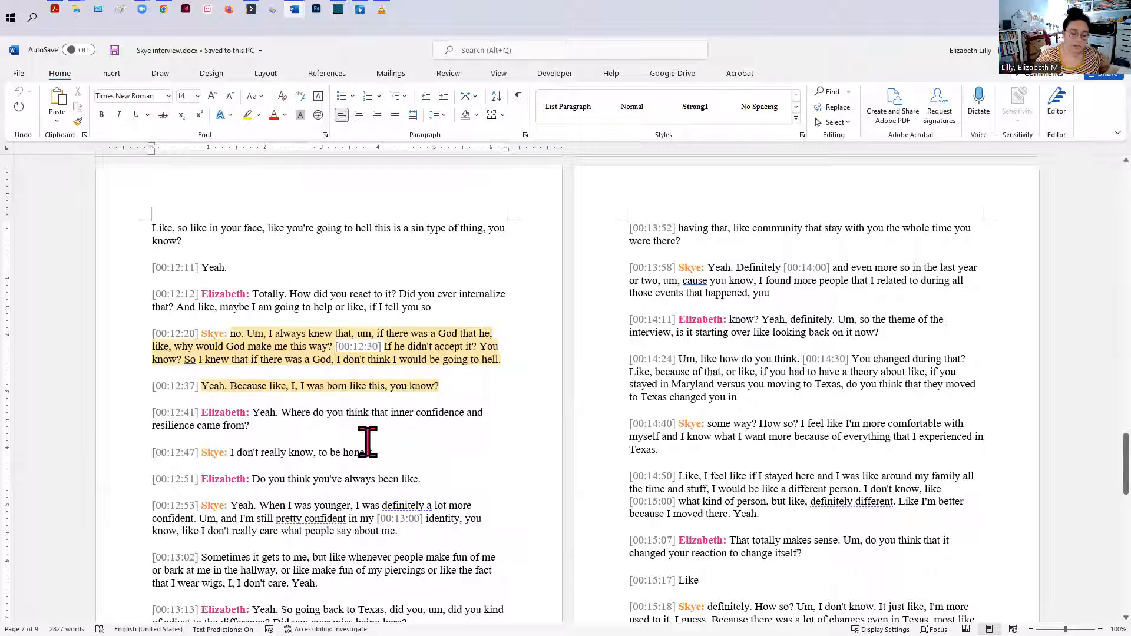
scroll(364, 383, "up", 5)
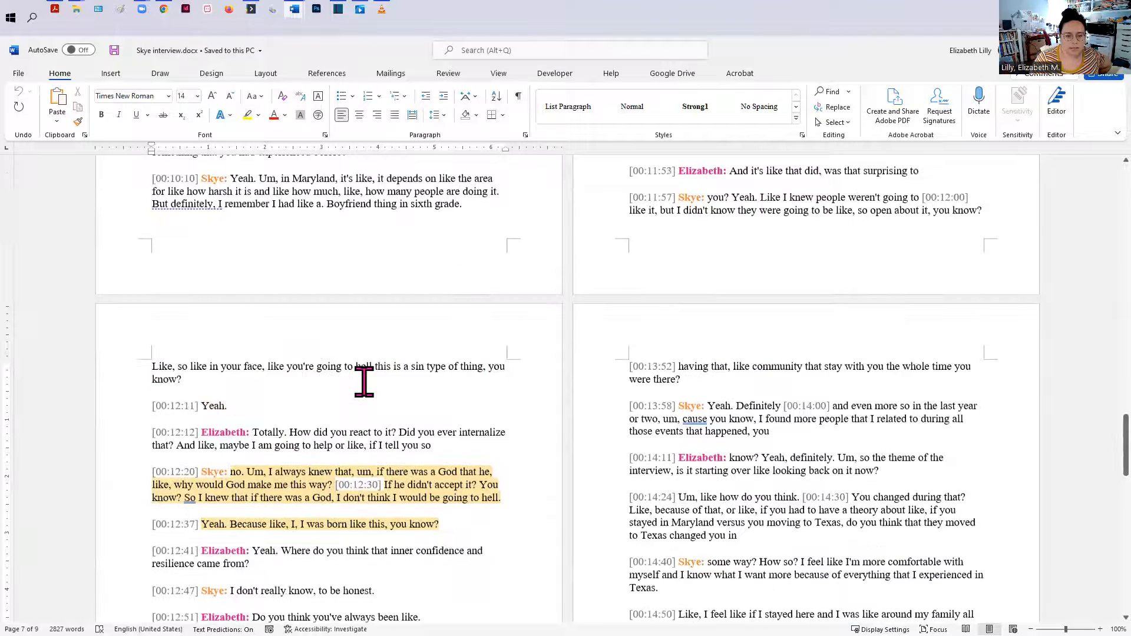
scroll(364, 383, "down", 4)
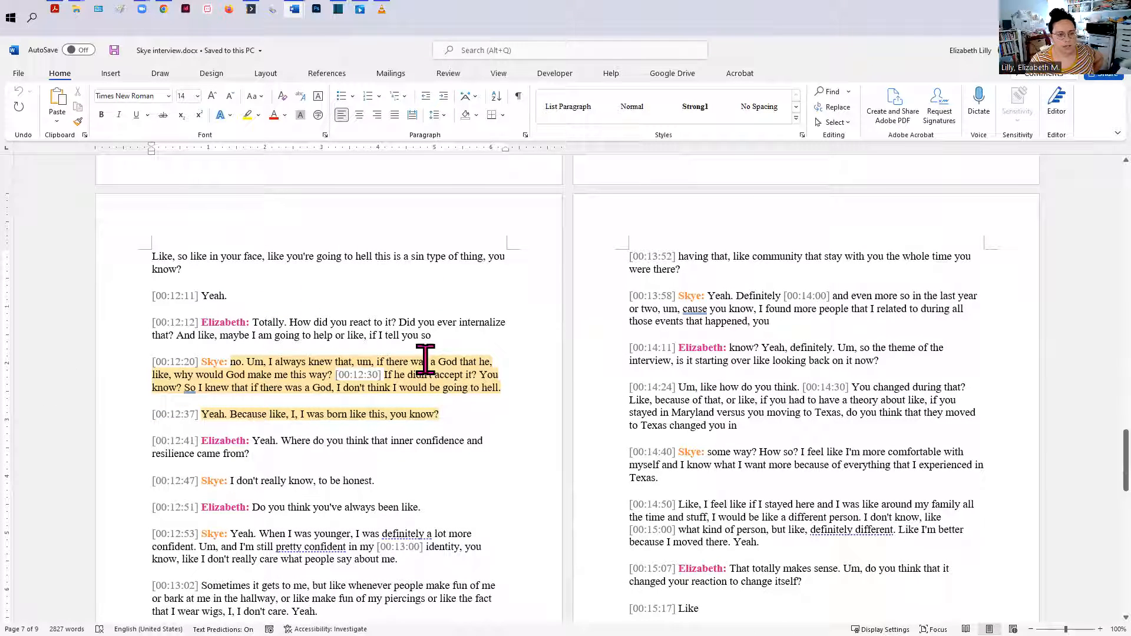
Step: Switch to the new document and add the line "Coming out—not a sin" below the first heading
left_click(1059, 55)
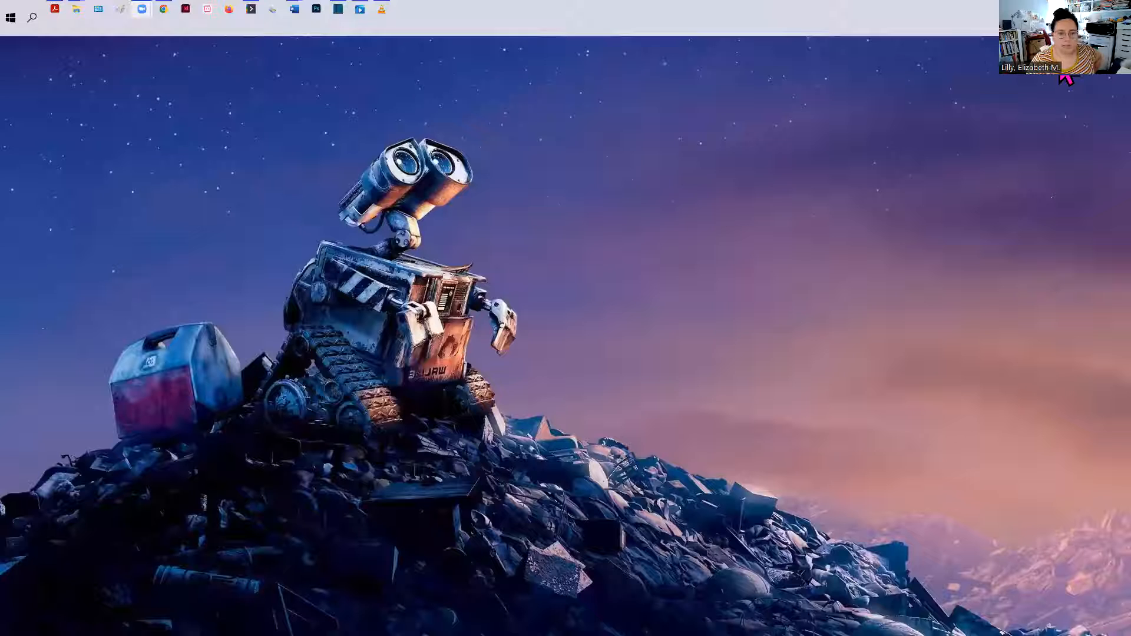
mouse_move(295, 20)
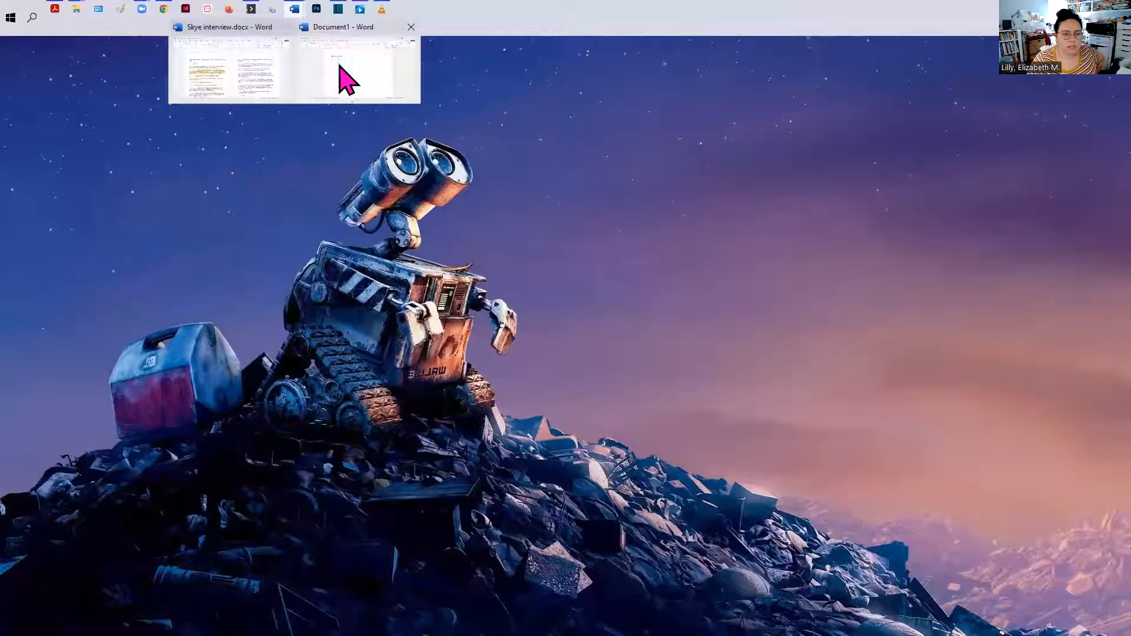
left_click(344, 74)
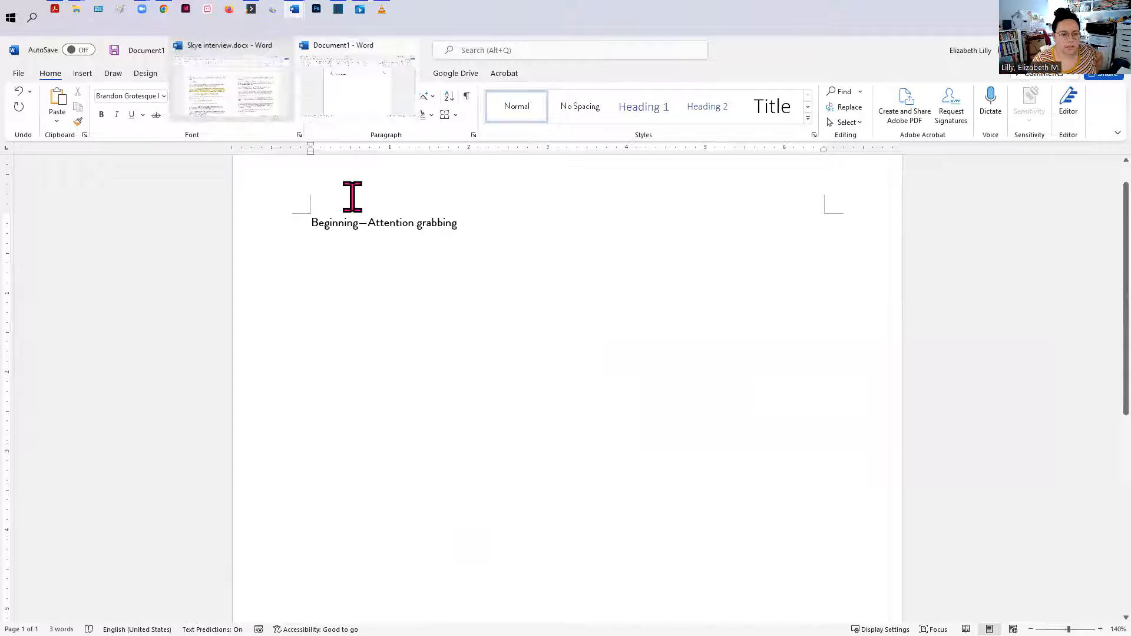
type("Coming ")
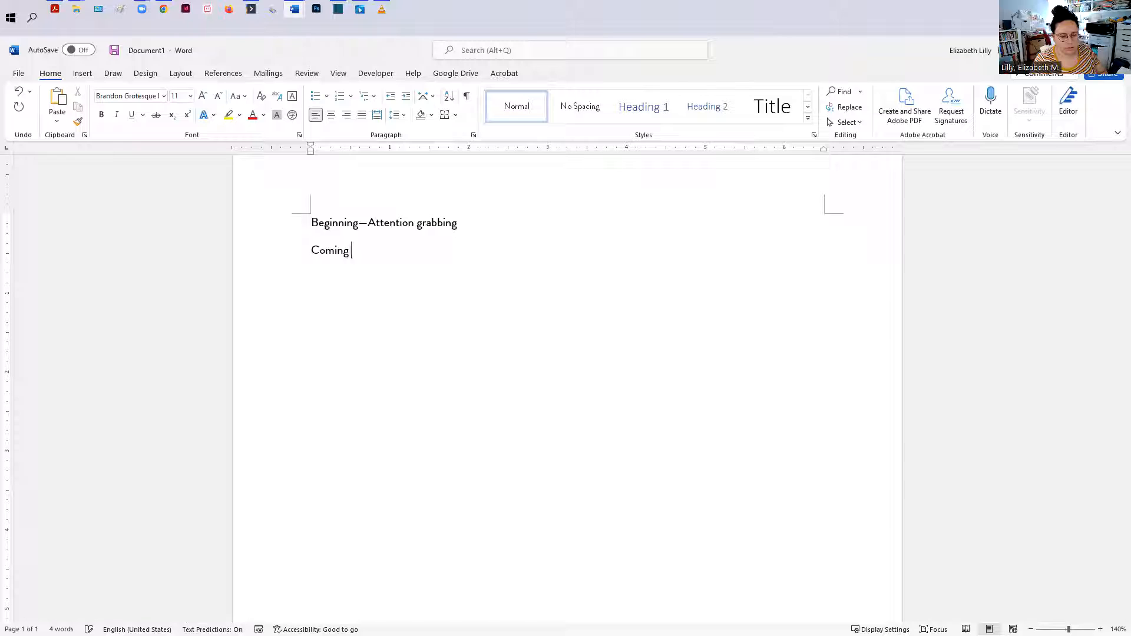
type("out--not a sin")
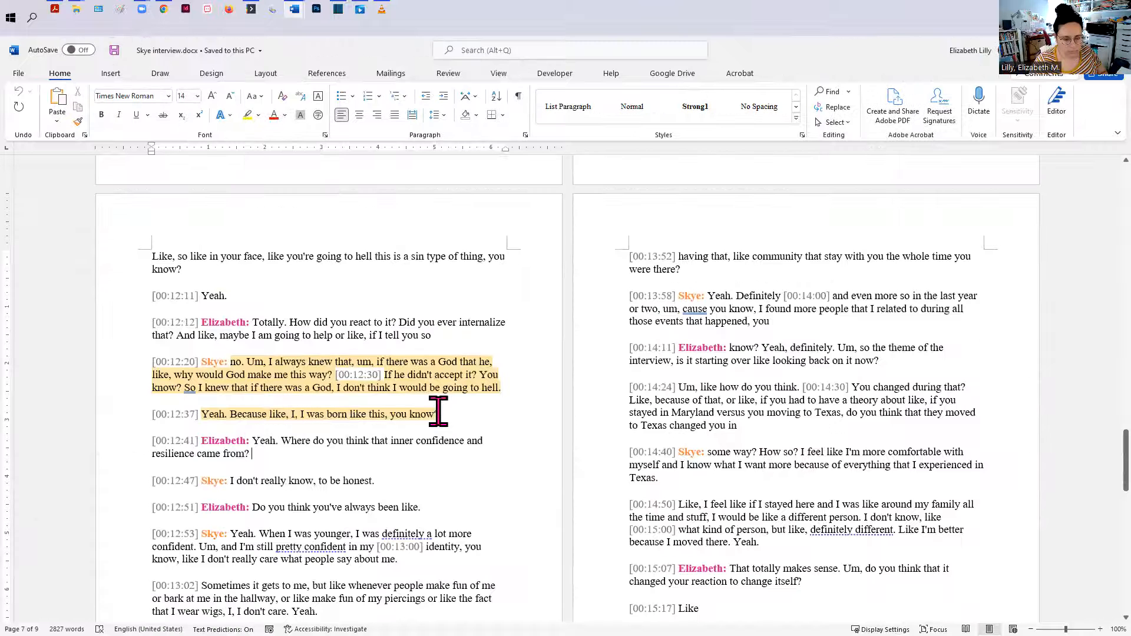
Step: Copy the transcript passage from 00:11:57 through 00:12:37 and paste it below the "Coming out—not a sin" line
left_click_drag(451, 416, 588, 227)
key("ctrl+c")
scroll(390, 499, "down", 3)
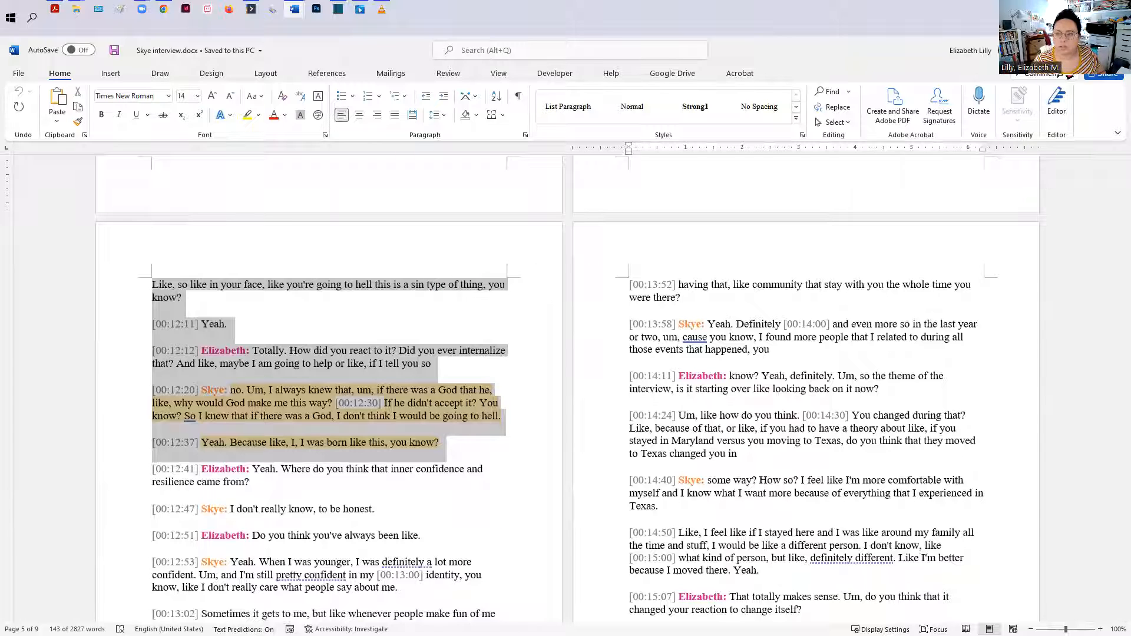
key("alt+Tab")
key("ctrl+v")
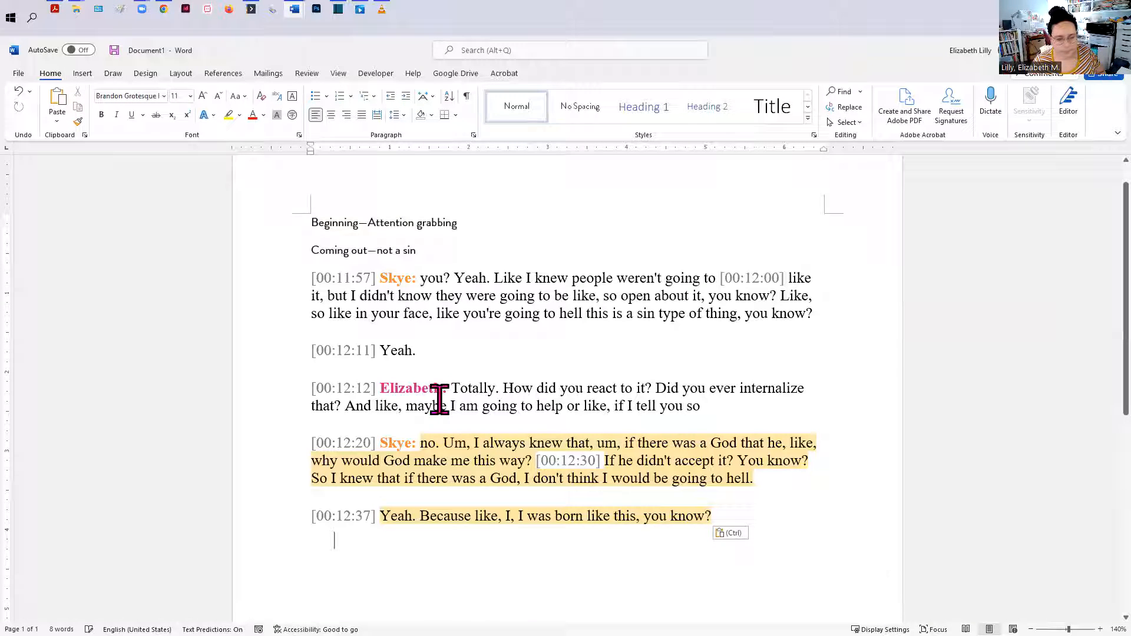
key("Return")
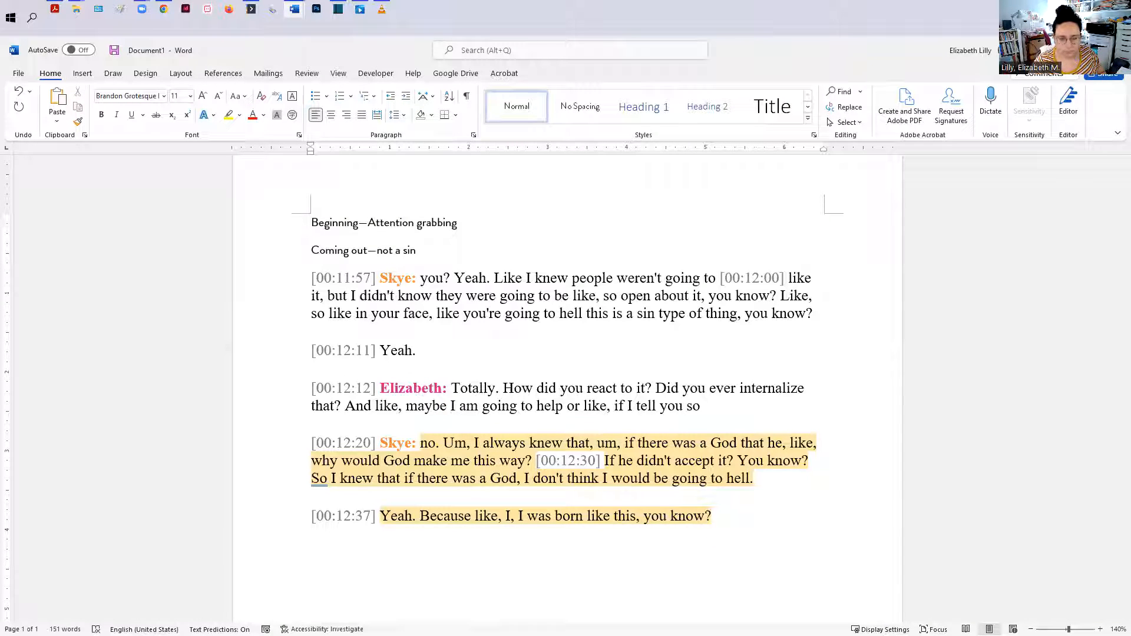
scroll(638, 372, "down", 5)
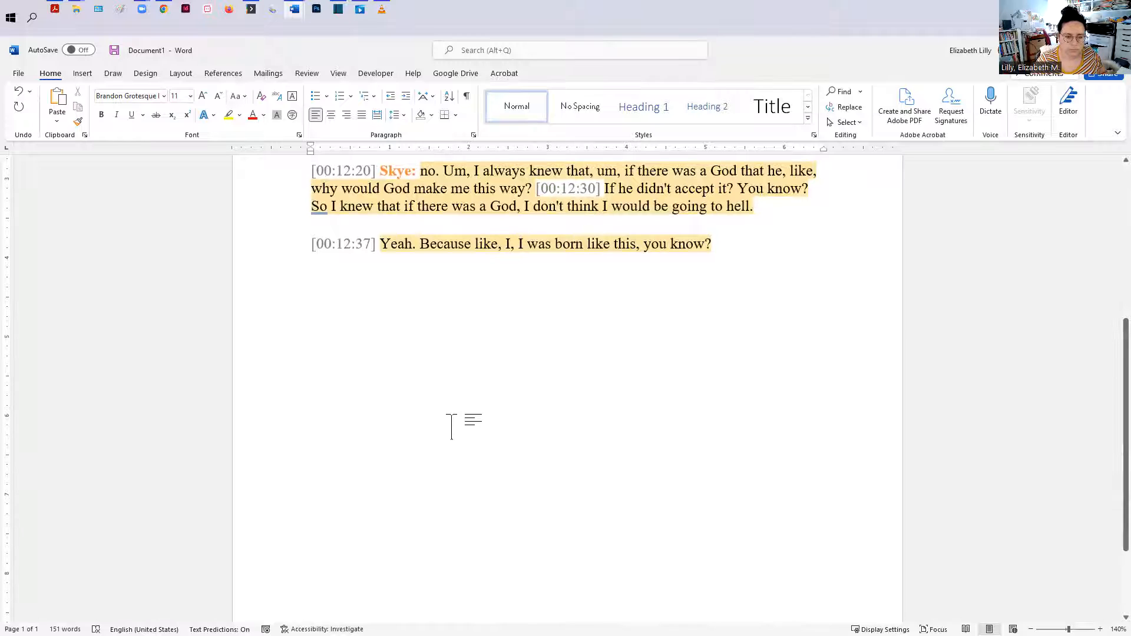
Step: Format the "Beginning—Attention grabbing" heading as bold, underlined, 16 pt and red
scroll(250, 492, "up", 4)
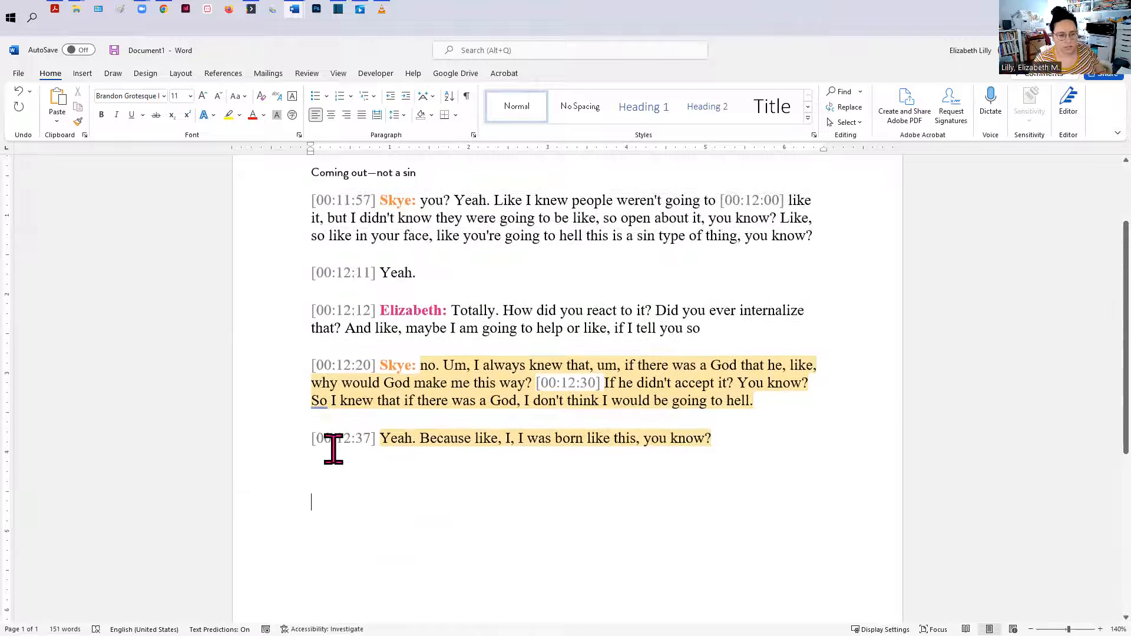
scroll(331, 495, "up", 3)
left_click(285, 257)
key("ctrl+b")
key("ctrl+u")
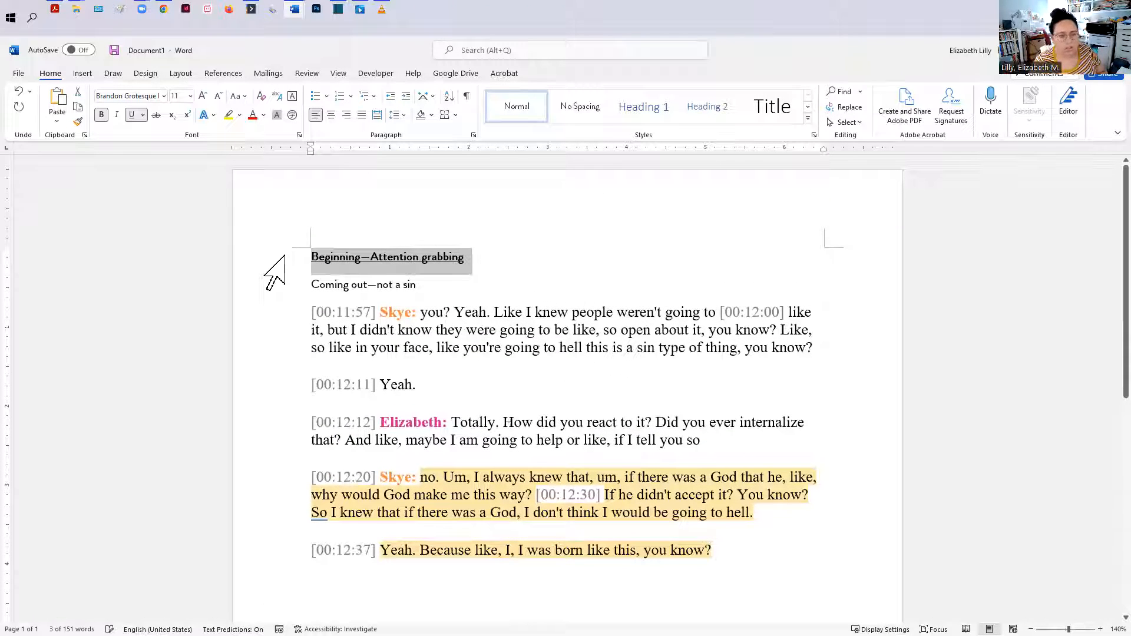
left_click(190, 96)
left_click(180, 207)
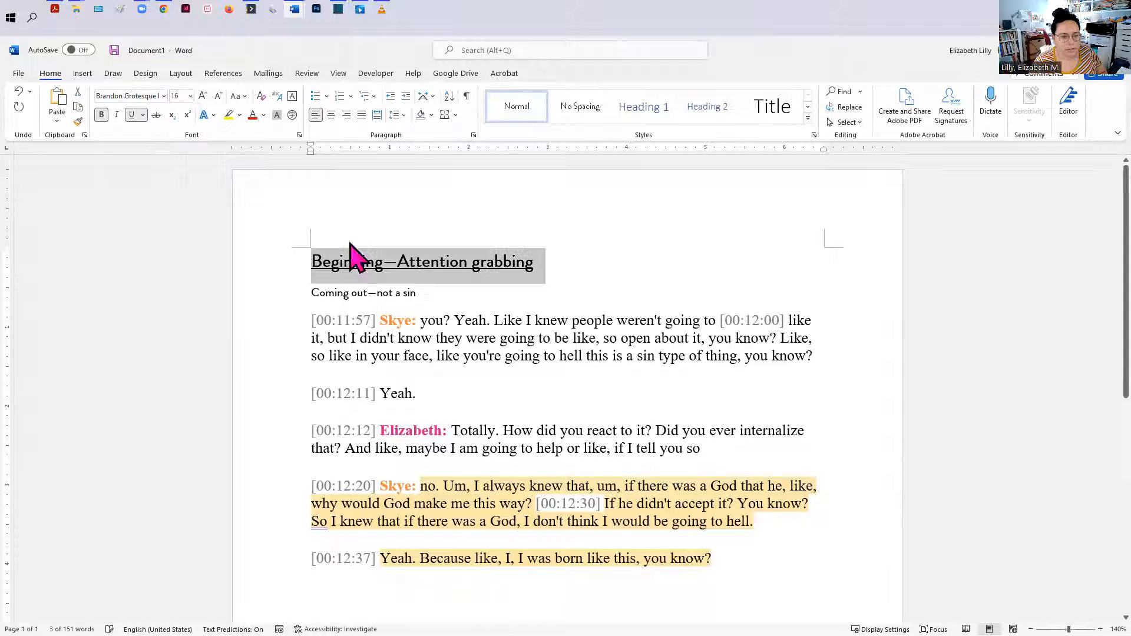
left_click(263, 115)
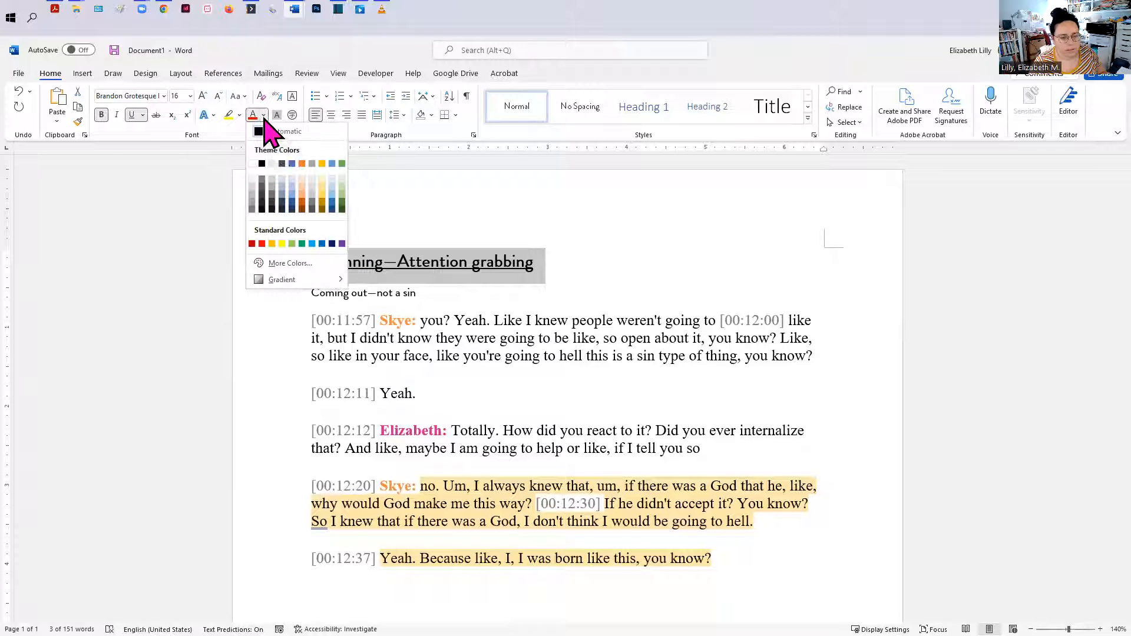
left_click(262, 244)
Step: Add a new line "ANECDOTE/STORY" at the end of the outline document
scroll(450, 512, "down", 2)
left_click(423, 504)
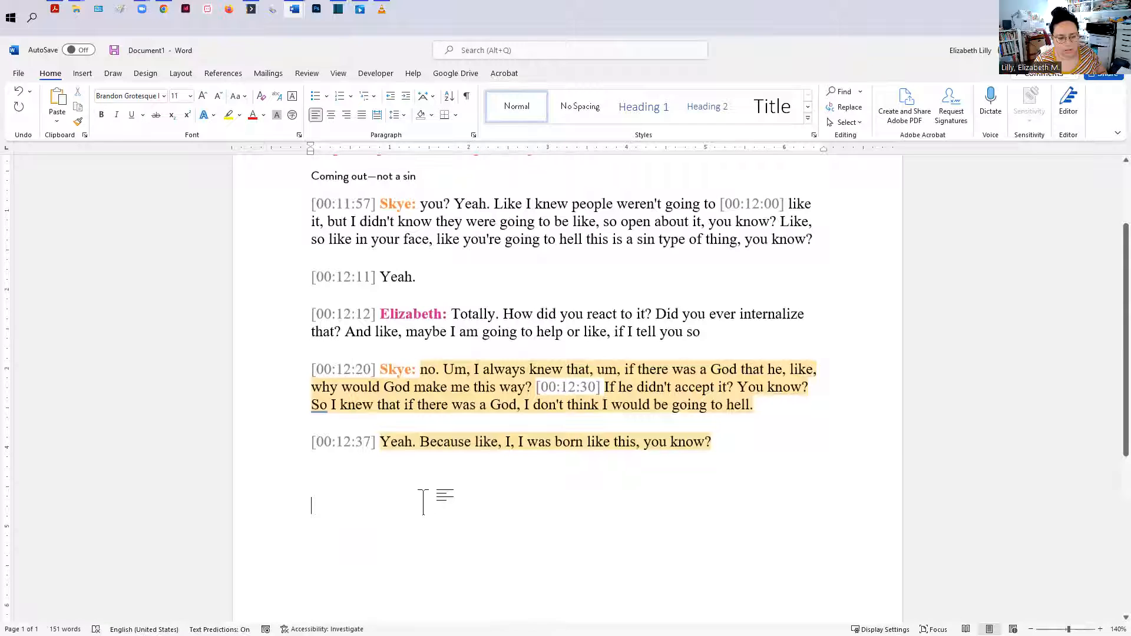
type("AN")
key("BackSpace")
key("BackSpace")
key("BackSpace")
type("AN")
key("BackSpace")
key("BackSpace")
key("Return")
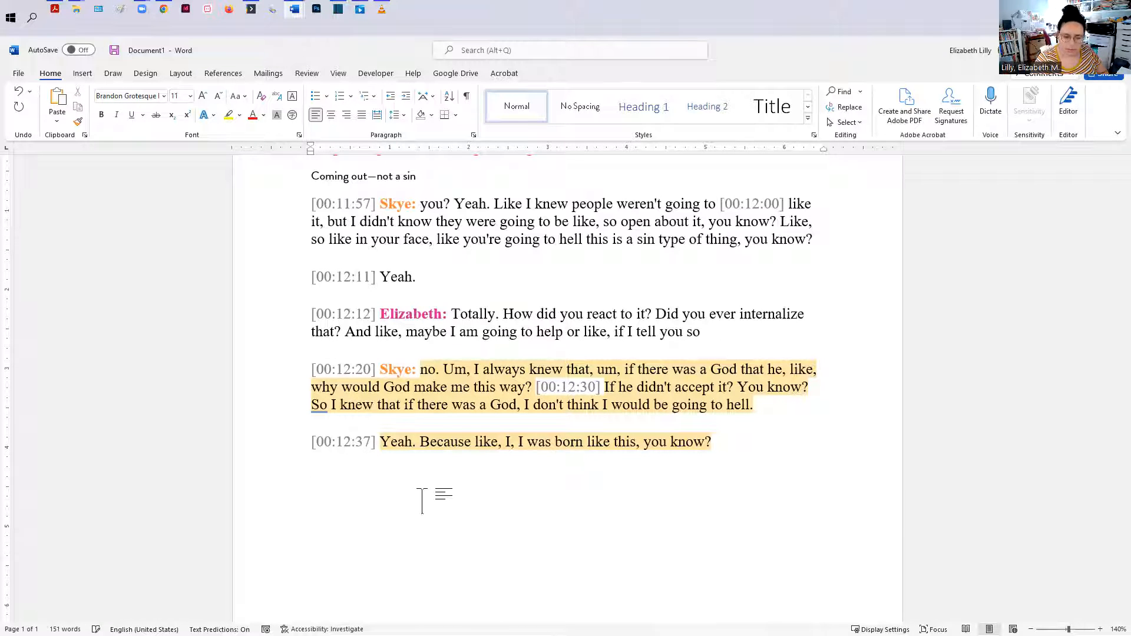
type("ANECDO")
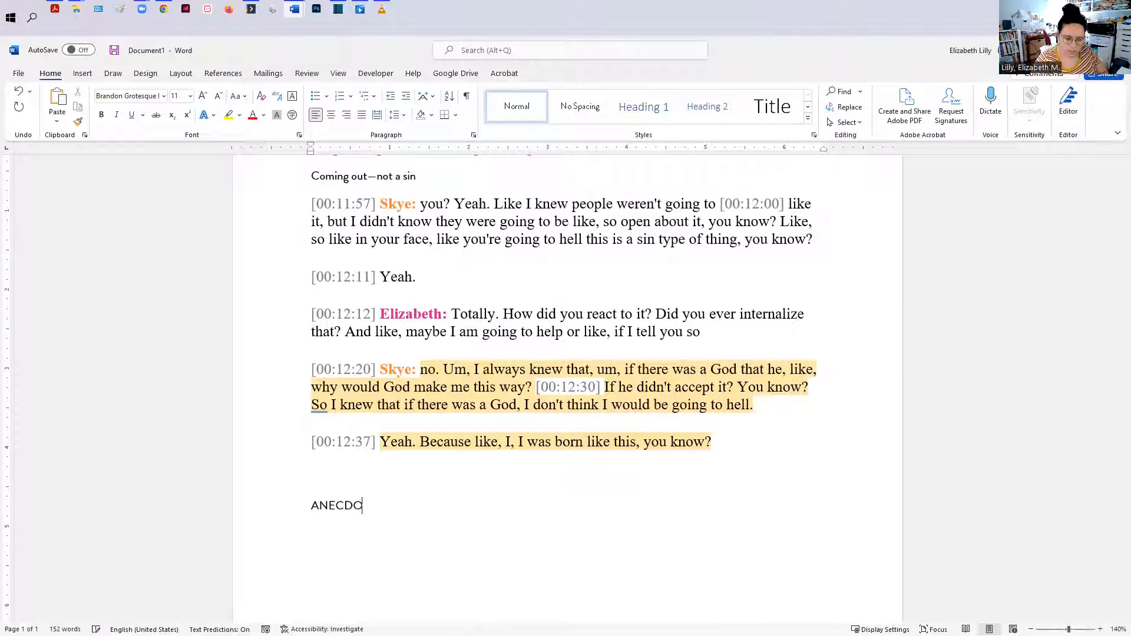
type("TE/STORY")
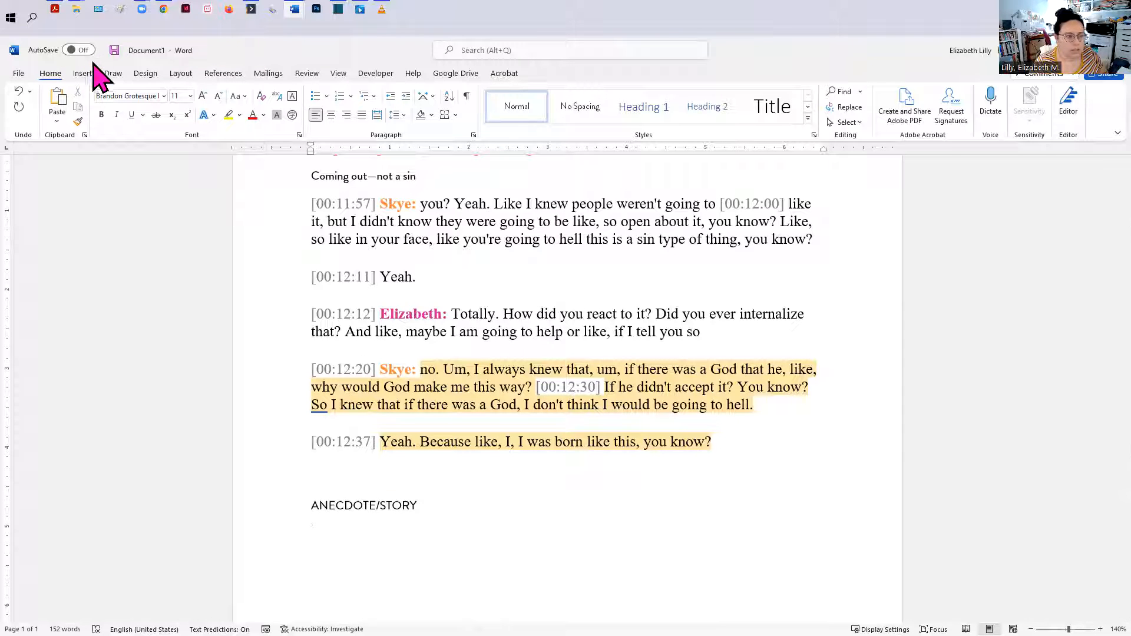
Step: Open the Skye interview transcript and scroll through its earlier passages to review the story's progression
left_click(18, 73)
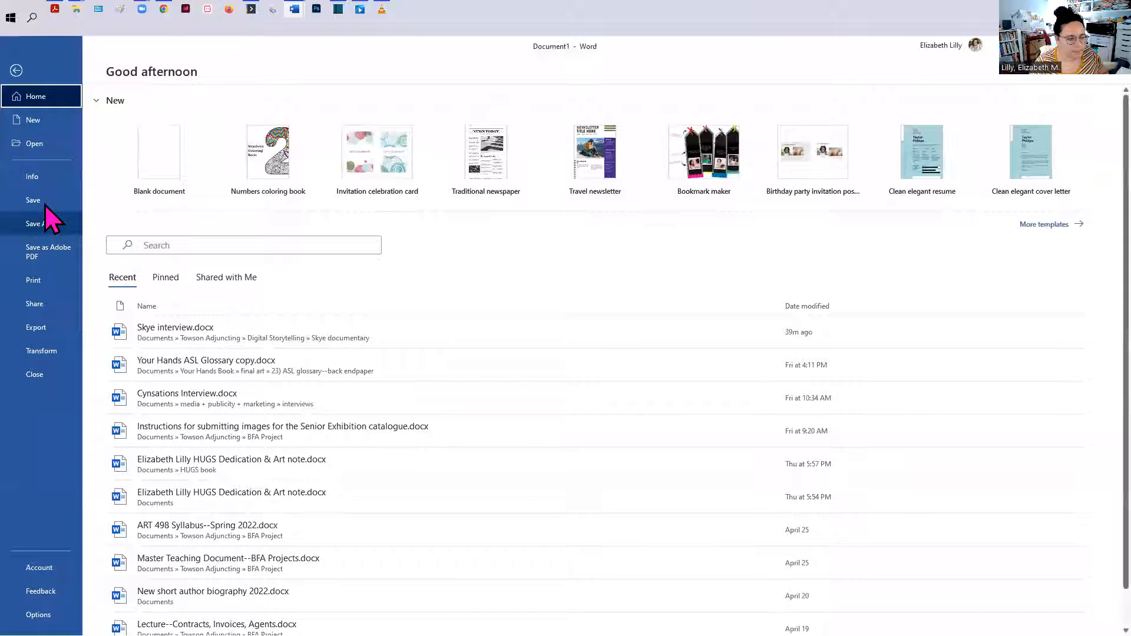
left_click(492, 330)
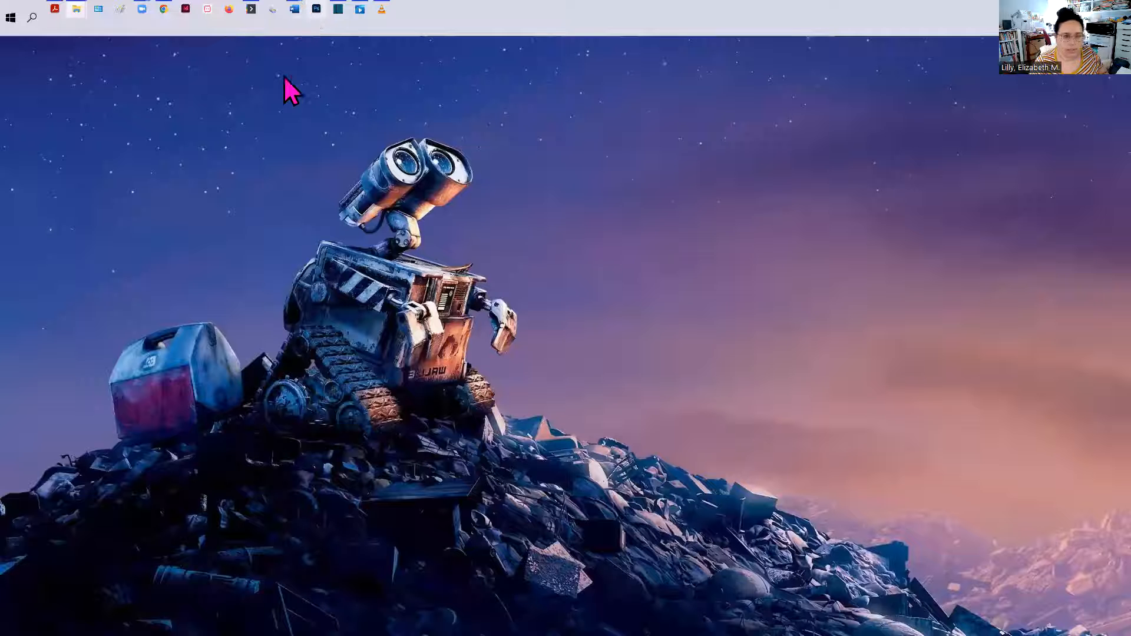
mouse_move(297, 15)
left_click(235, 83)
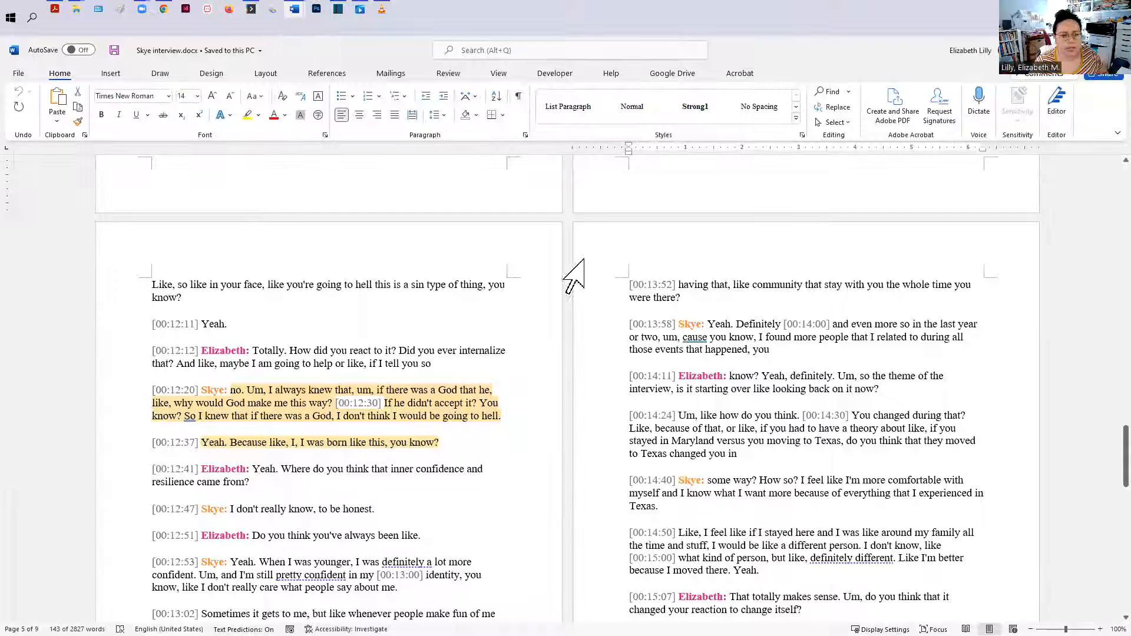
scroll(639, 429, "up", 8)
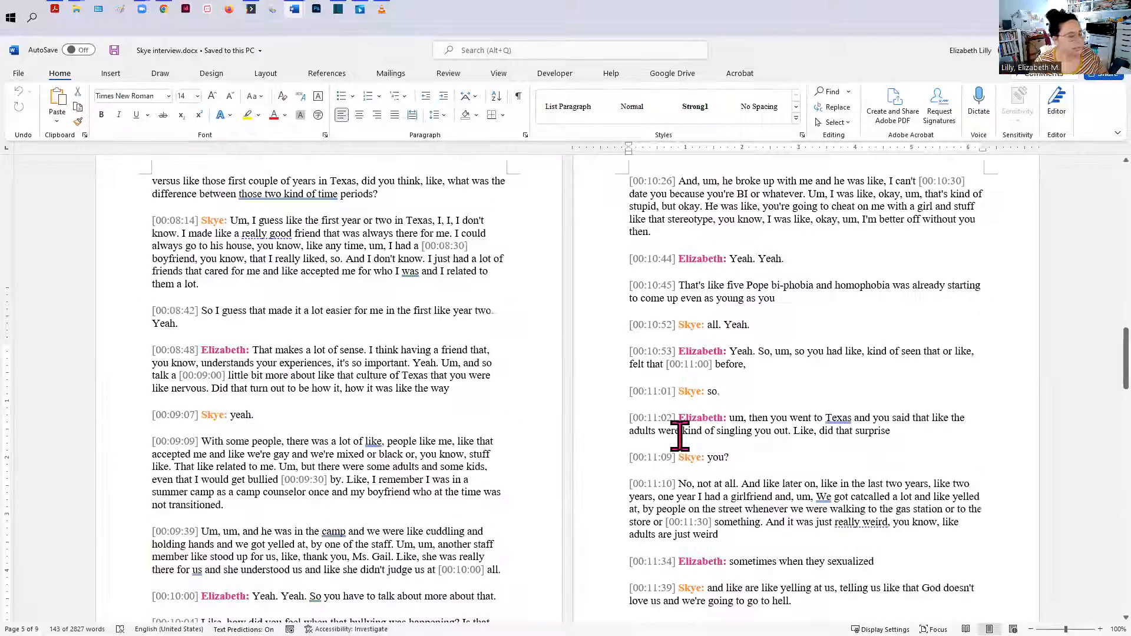
scroll(680, 436, "up", 10)
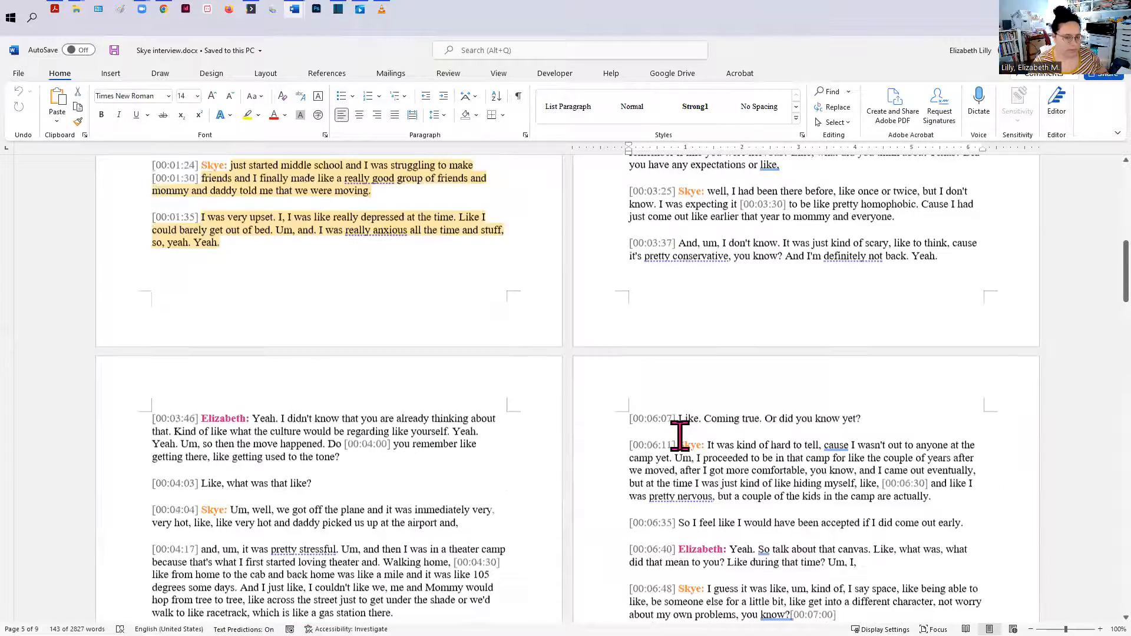
scroll(680, 436, "down", 6)
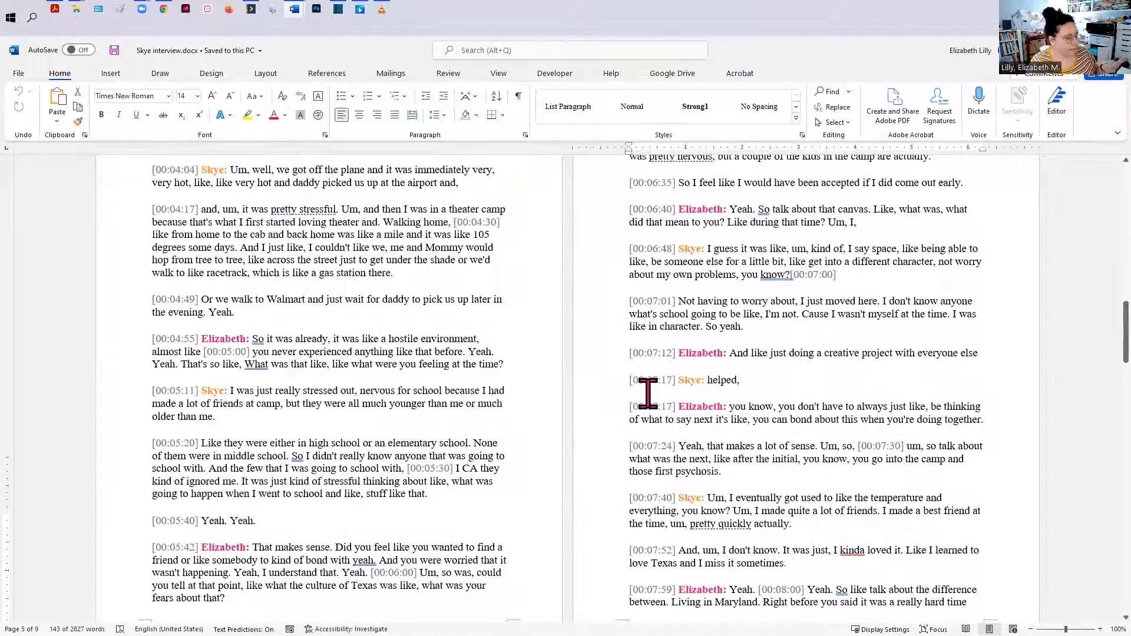
scroll(648, 393, "down", 10)
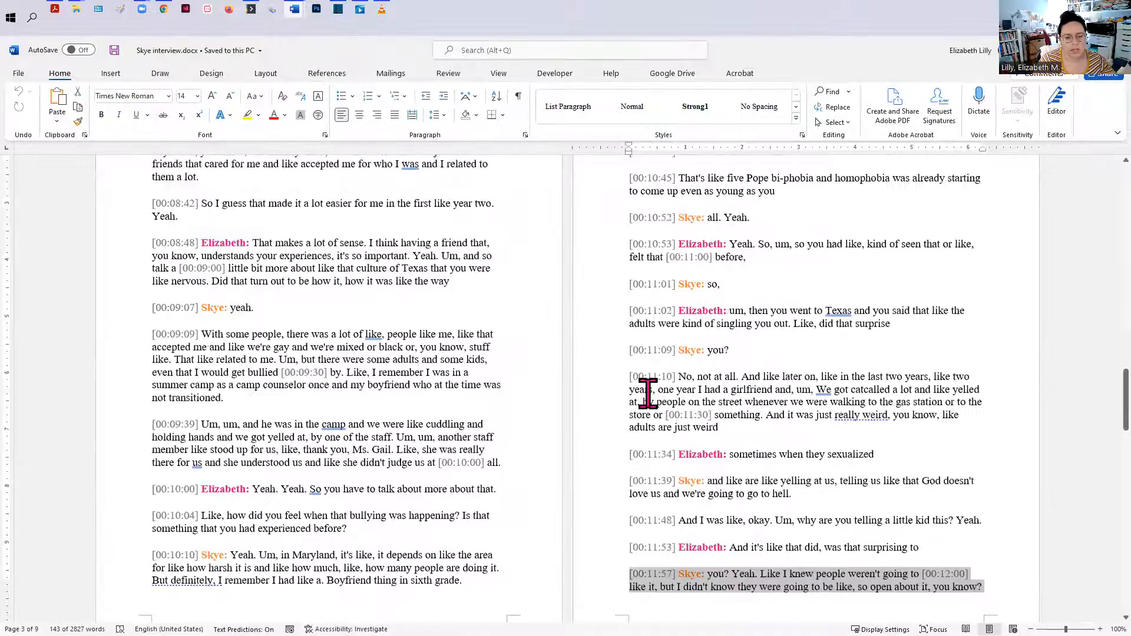
scroll(648, 393, "down", 4)
scroll(648, 393, "down", 3)
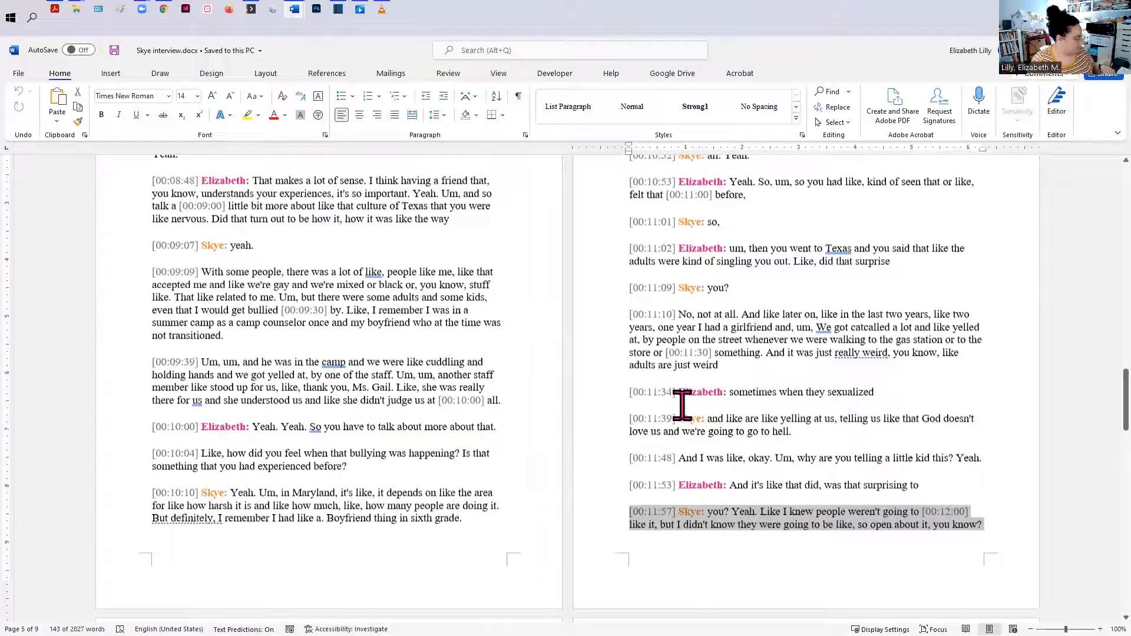
scroll(682, 401, "up", 1)
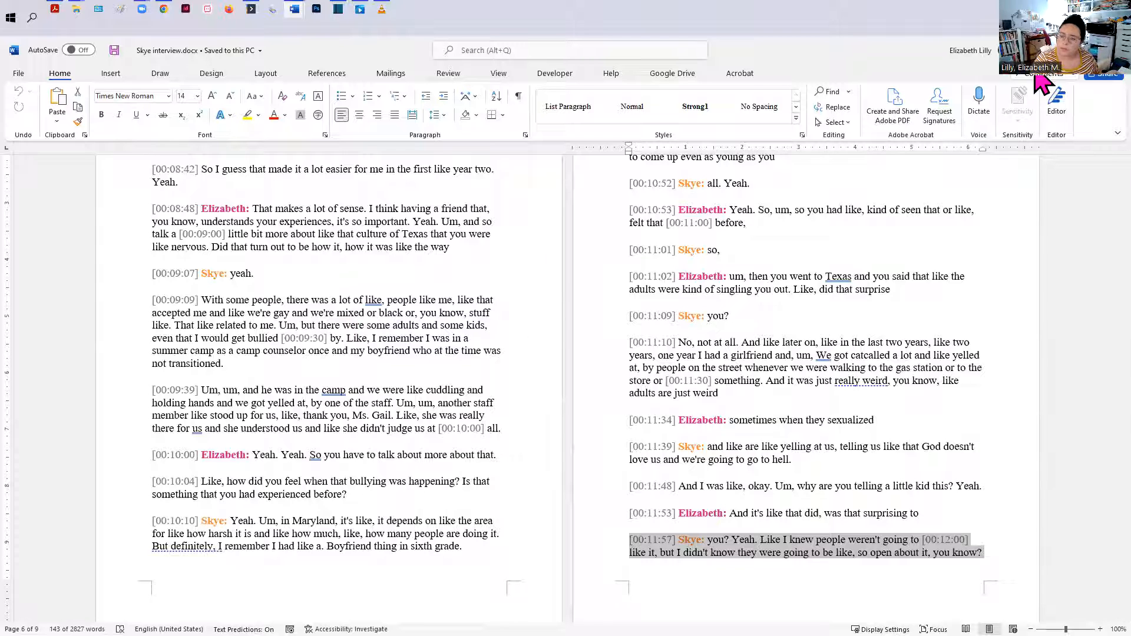
left_click(1057, 48)
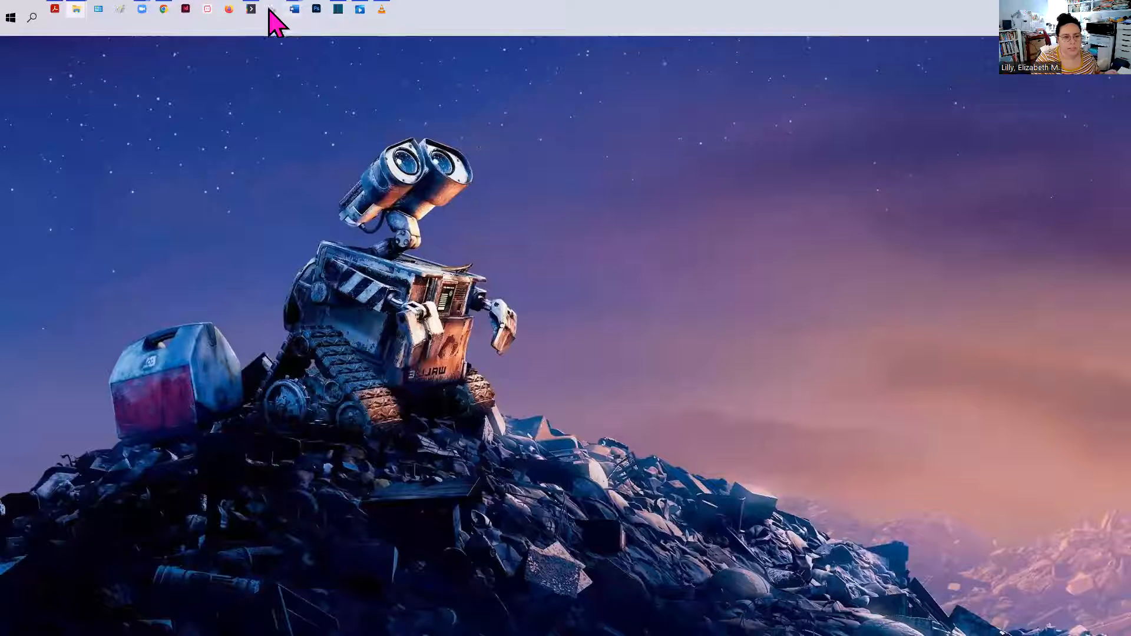
Step: Switch to the outline document and add the lines "Beginning", "Middle" and "End" below ANECDOTE/STORY
left_click(248, 10)
mouse_move(297, 17)
left_click(346, 82)
type("Beginning-")
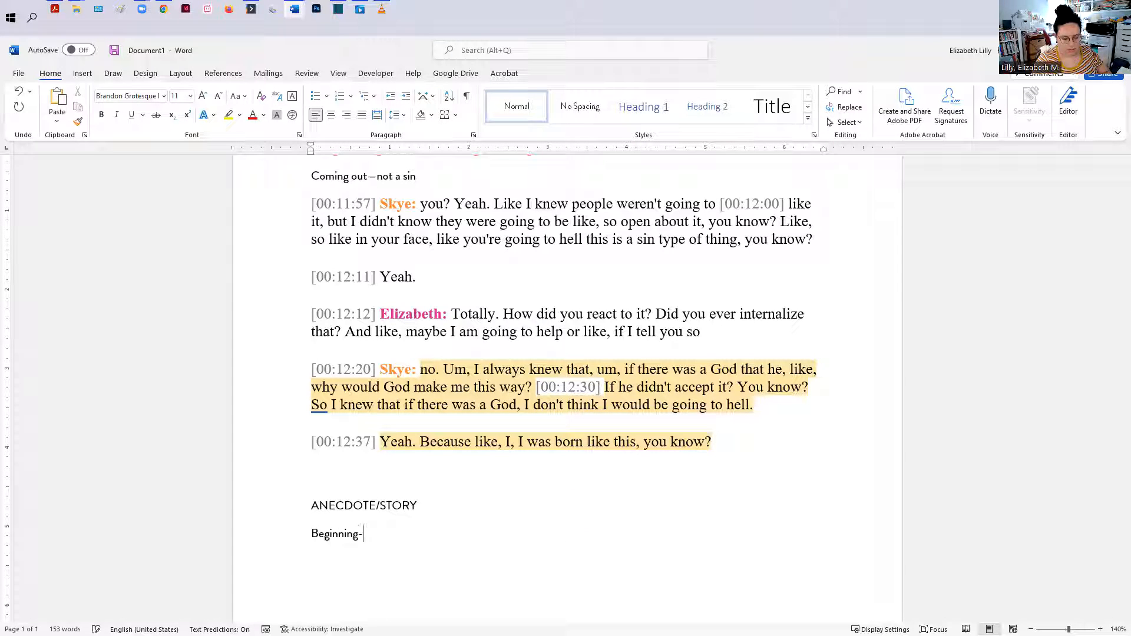
key("Return")
type("Midl")
key("BackSpace")
type("dle ")
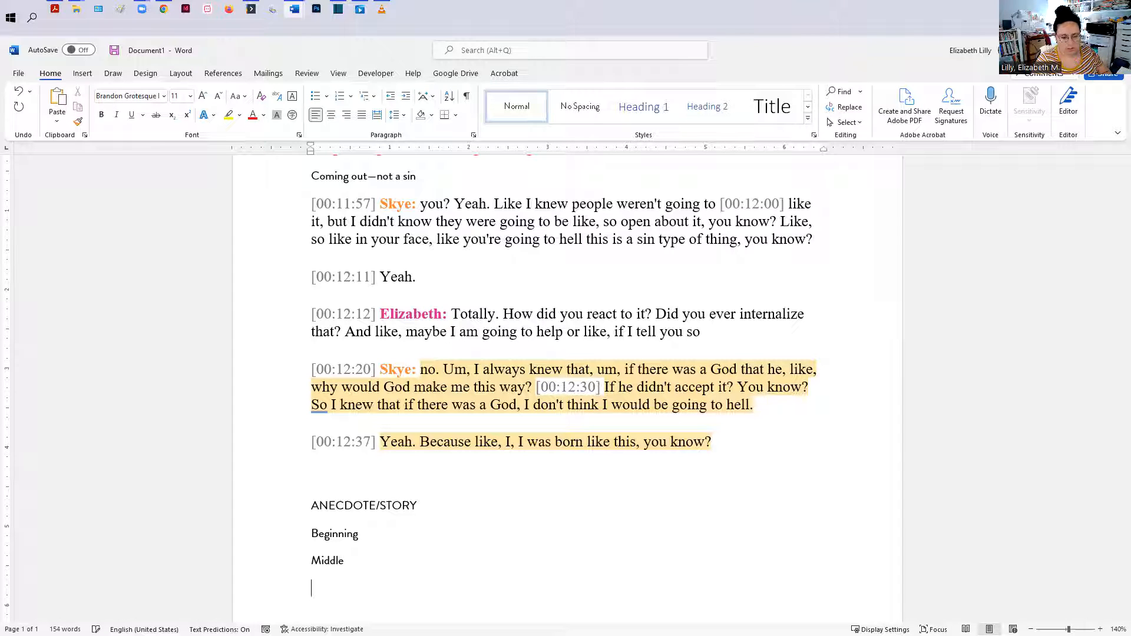
type("End")
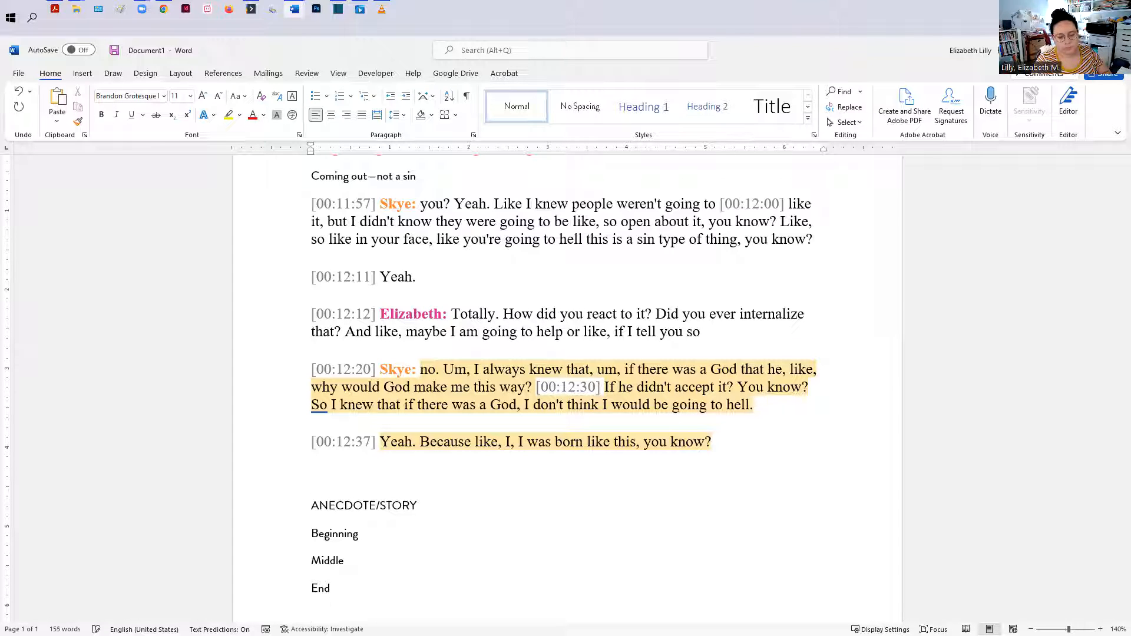
key("Return")
key("Return")
Step: Extend the Beginning line to read "Beginning—Before Texas, Despressed"
left_click(379, 477)
type("--Before tEX")
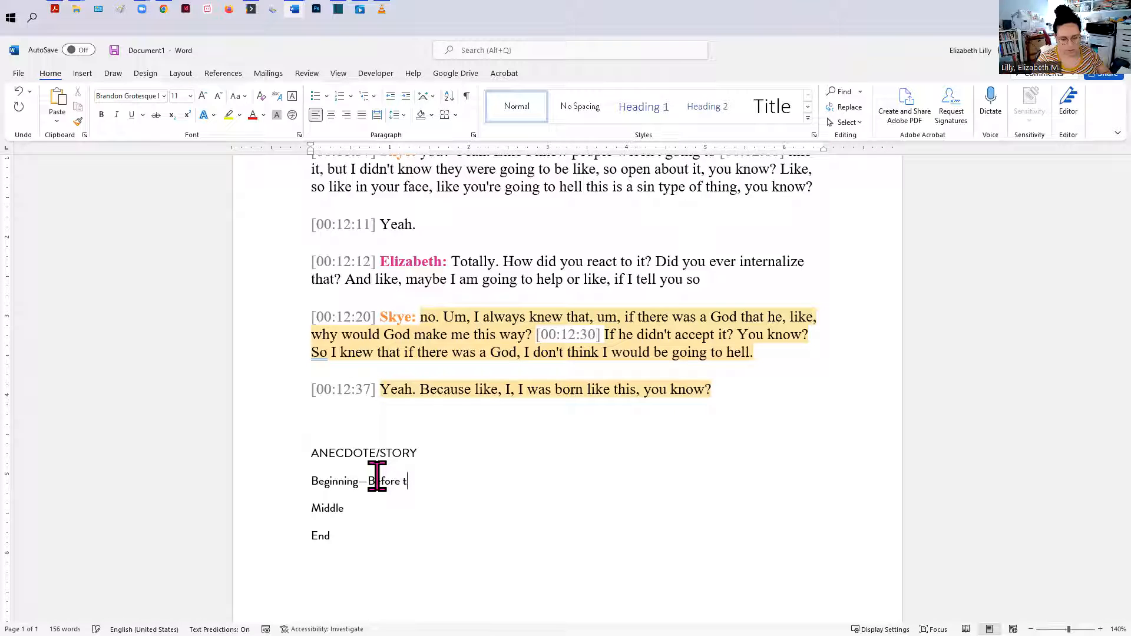
key("BackSpace")
key("BackSpace")
key("BackSpace")
type("Te")
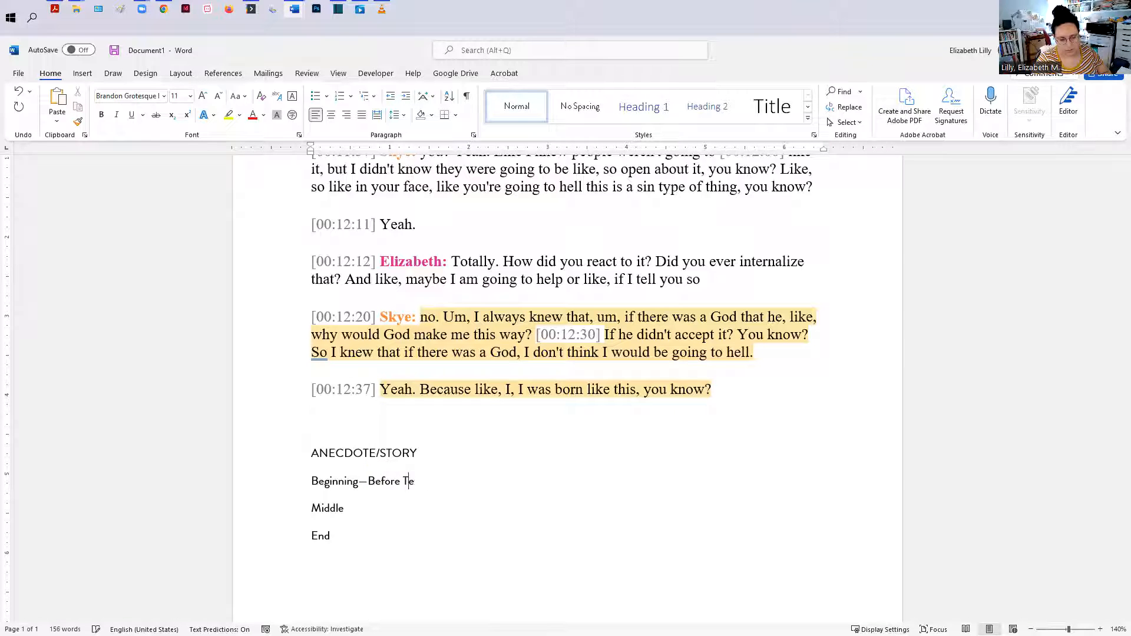
type("xas, Despressed")
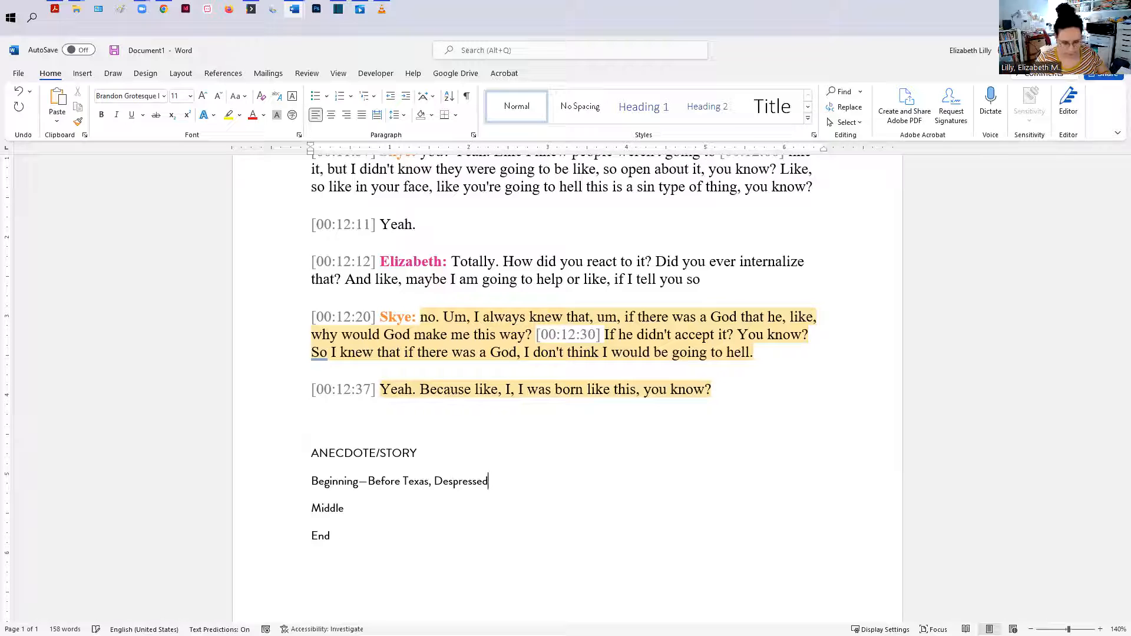
Step: Extend the Middle line to read "Middle—Moving to Texas, making friends, feeling accepted at theater camp"
key("Down")
type("--")
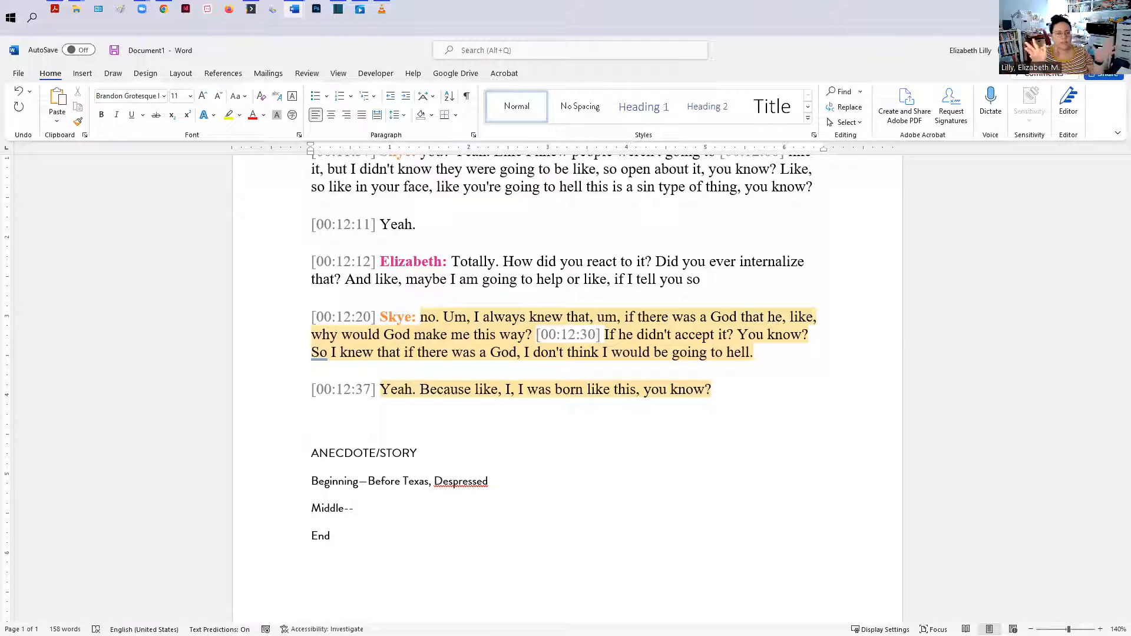
type("Moving to Texas, ")
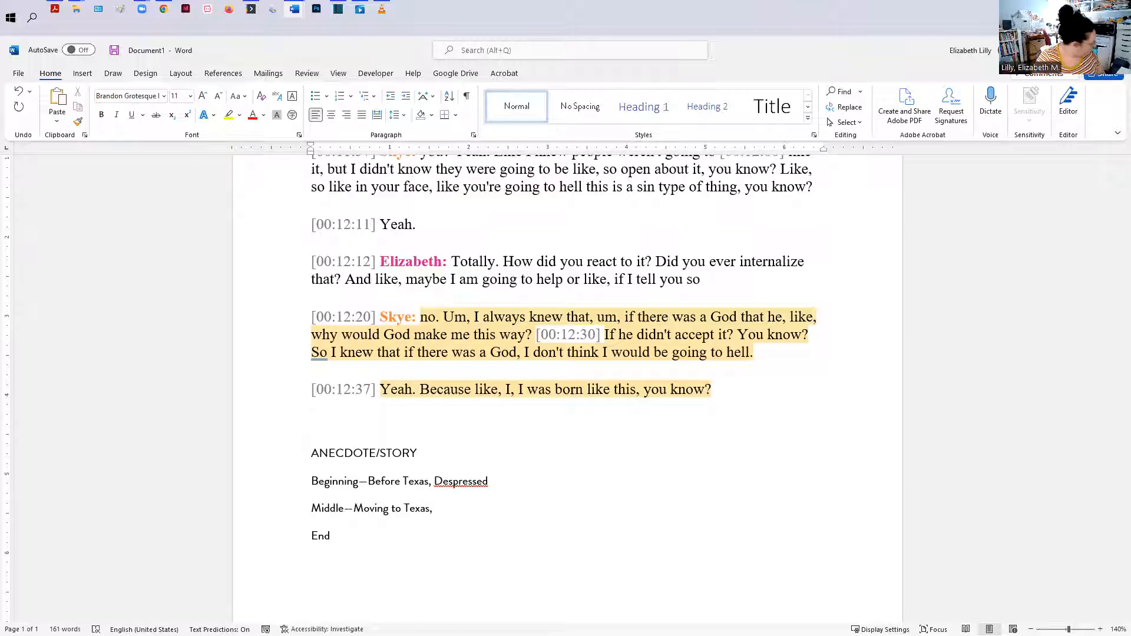
type("mak")
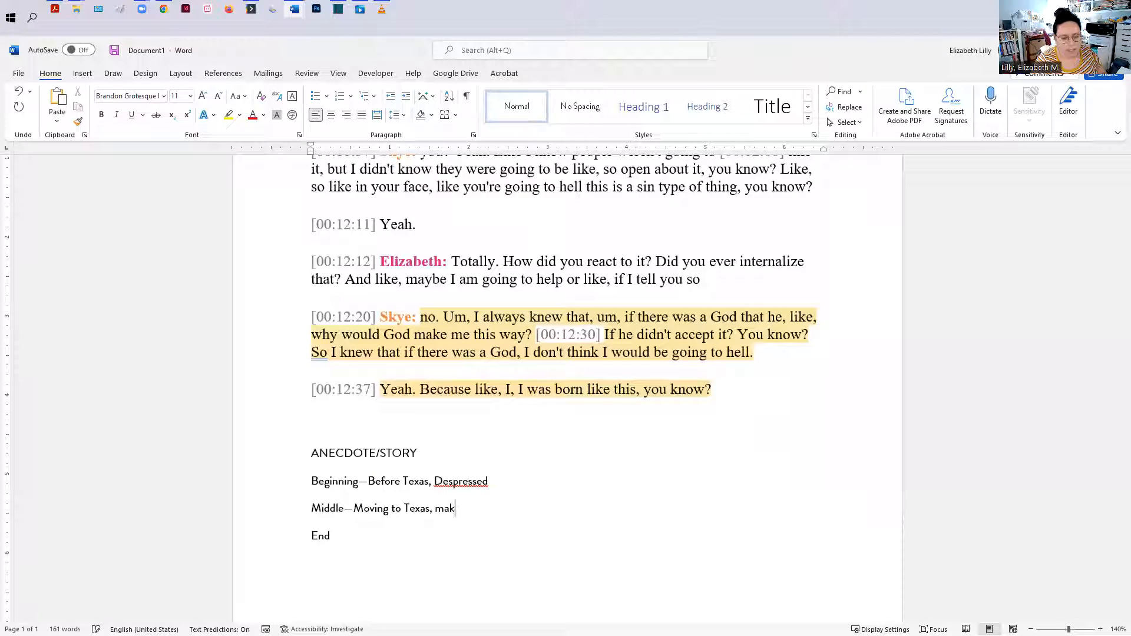
type("ing friends, ")
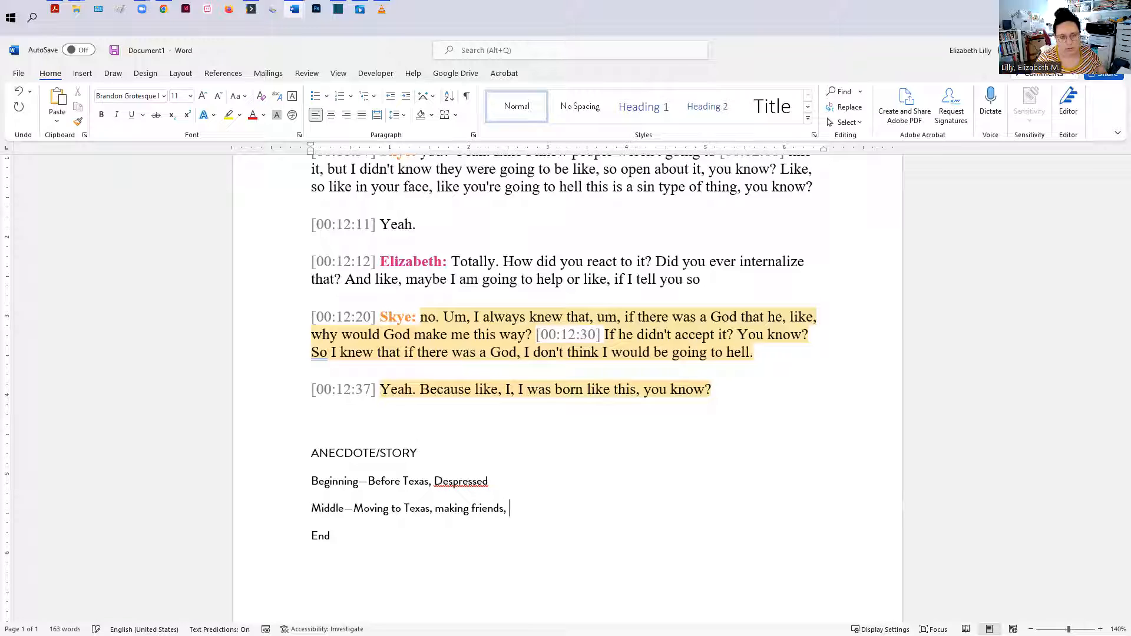
type("feeling accepted at")
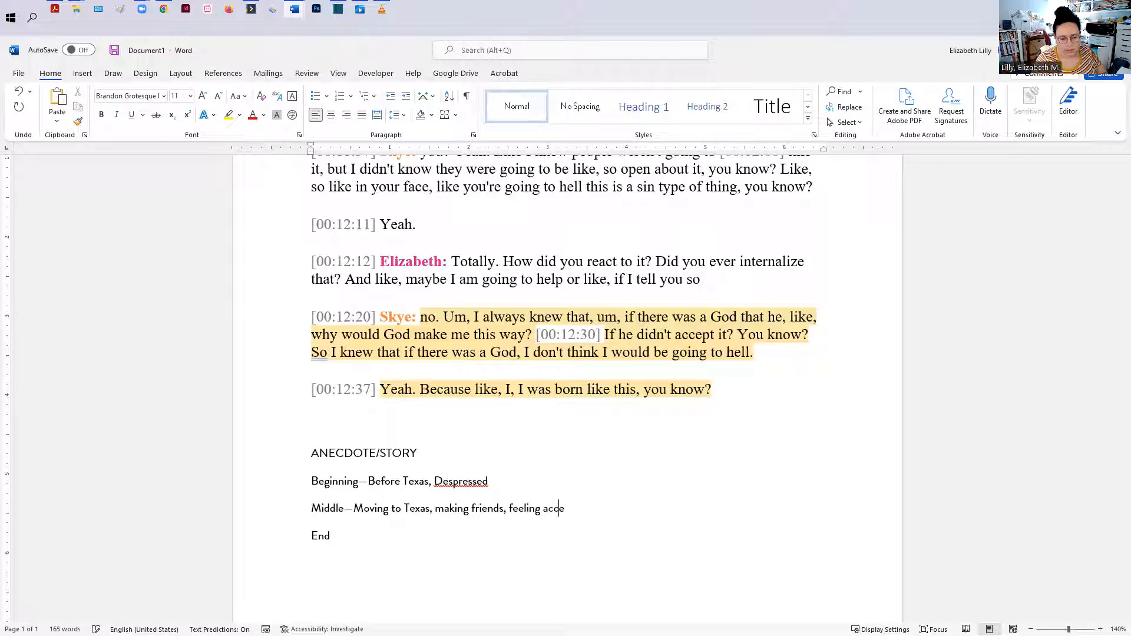
type(" theater camp")
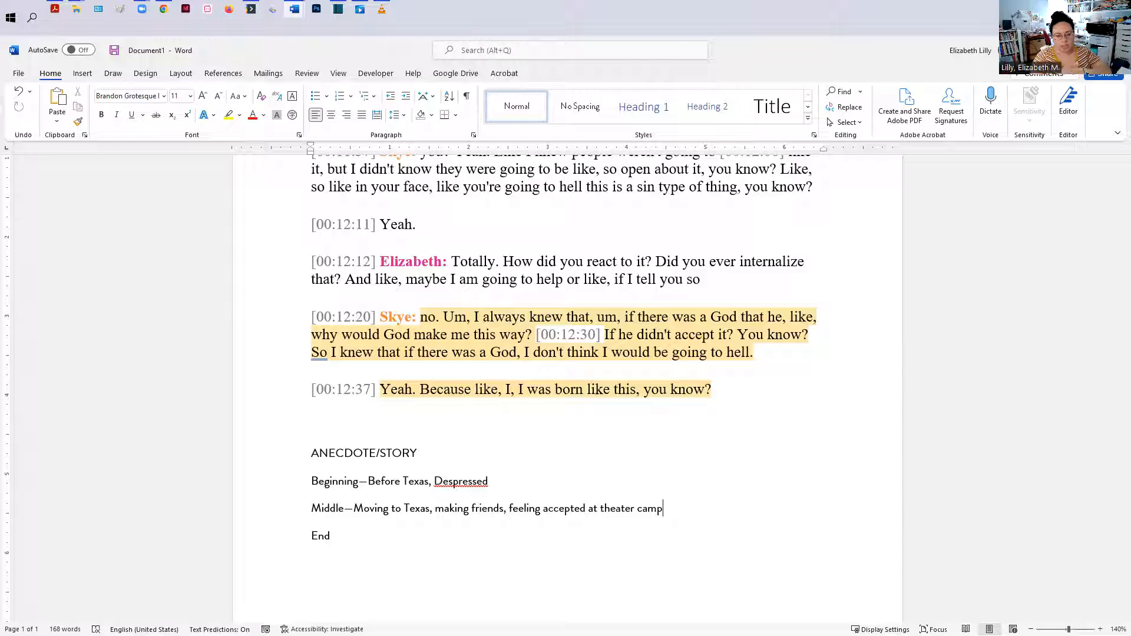
Step: Extend the End line to read "End—Felt confident in themselves"
left_click(369, 534)
type("--")
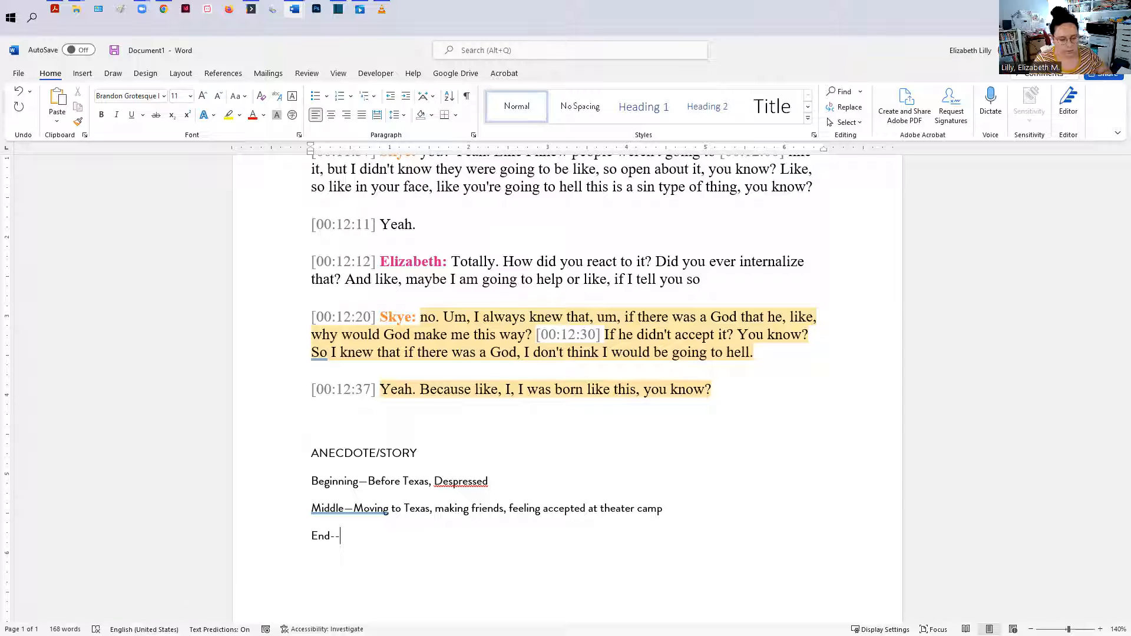
type("Felt confident in themselves")
key("Return")
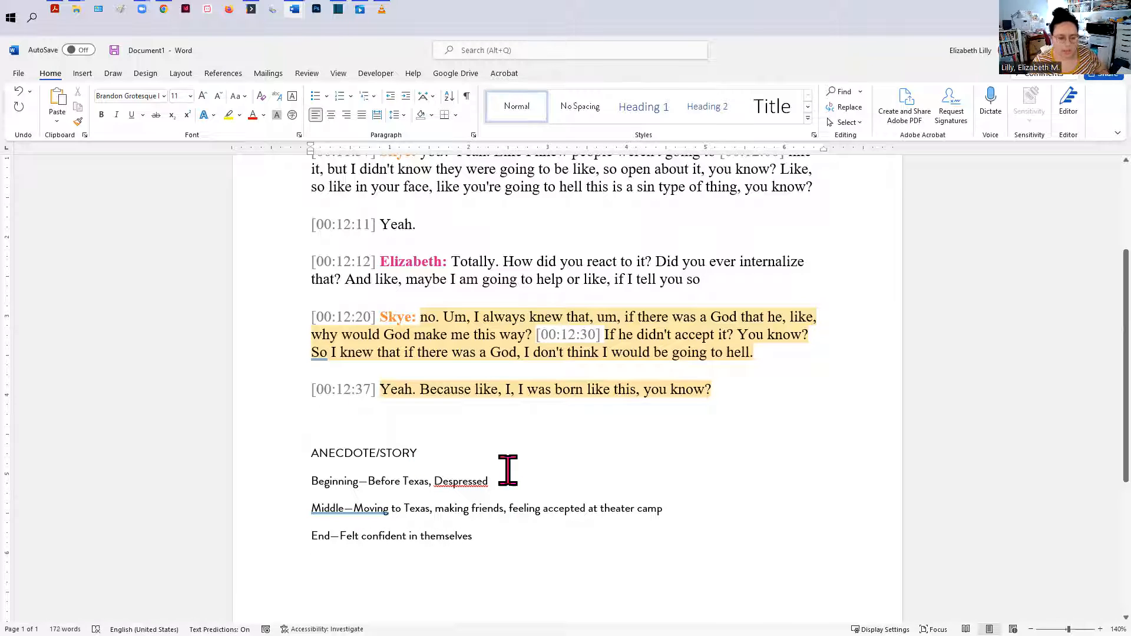
Step: Format the "ANECDOTE/STORY" heading as bold, underlined and red, then minimize the document window
left_click(290, 455)
key("ctrl+b")
key("ctrl+u")
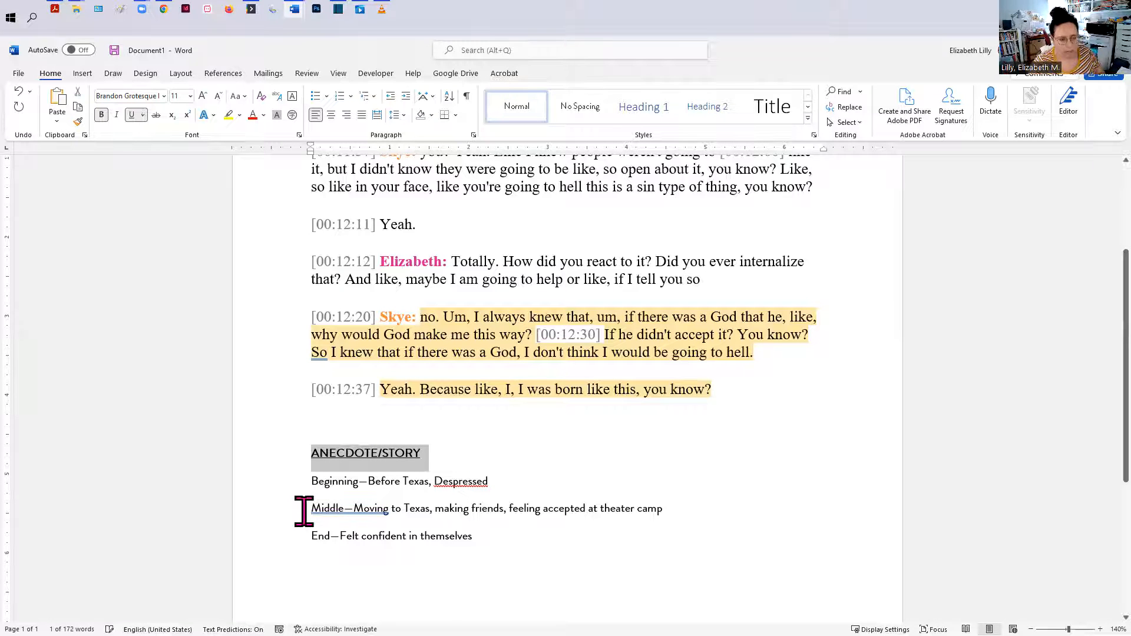
left_click(253, 115)
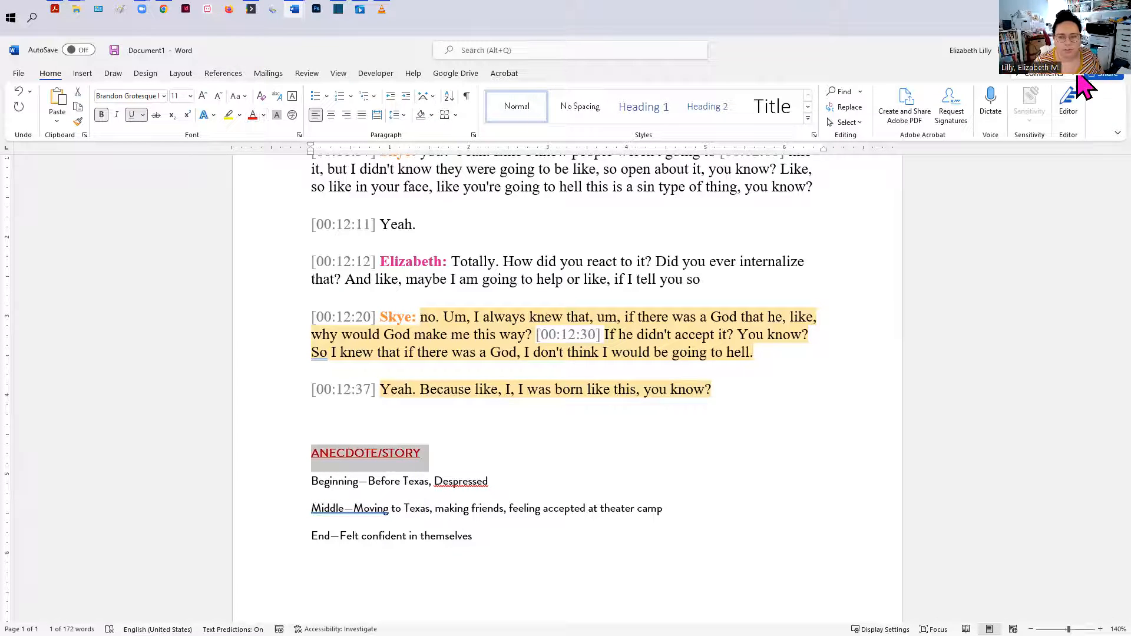
left_click(1058, 51)
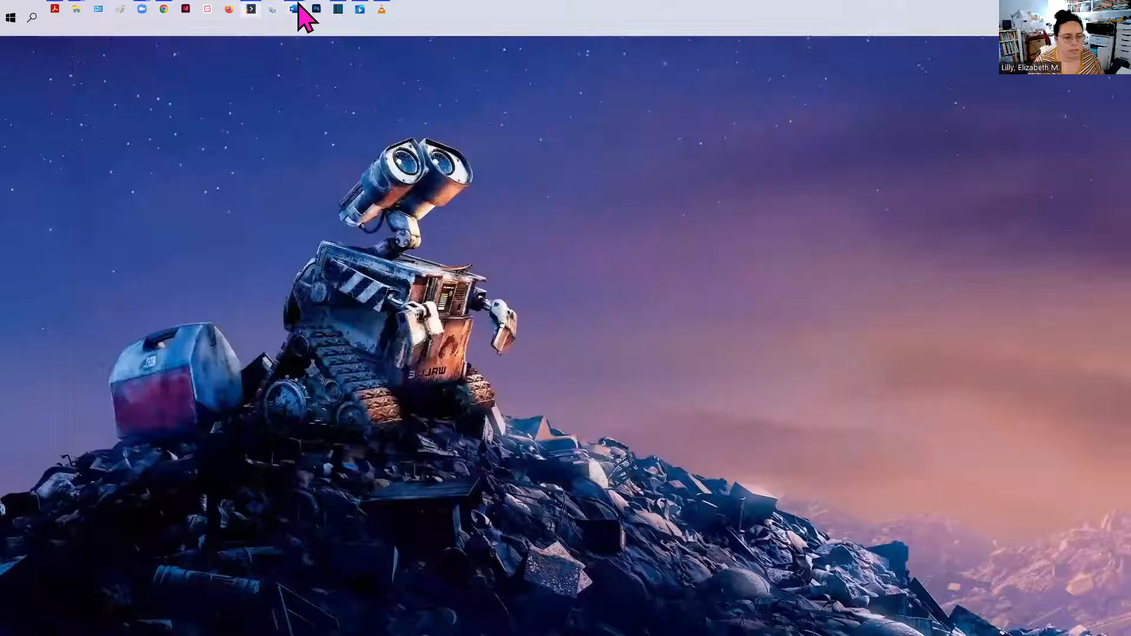
Step: Review the Skye interview transcript around the passages about moving to Texas
mouse_move(298, 7)
left_click(362, 86)
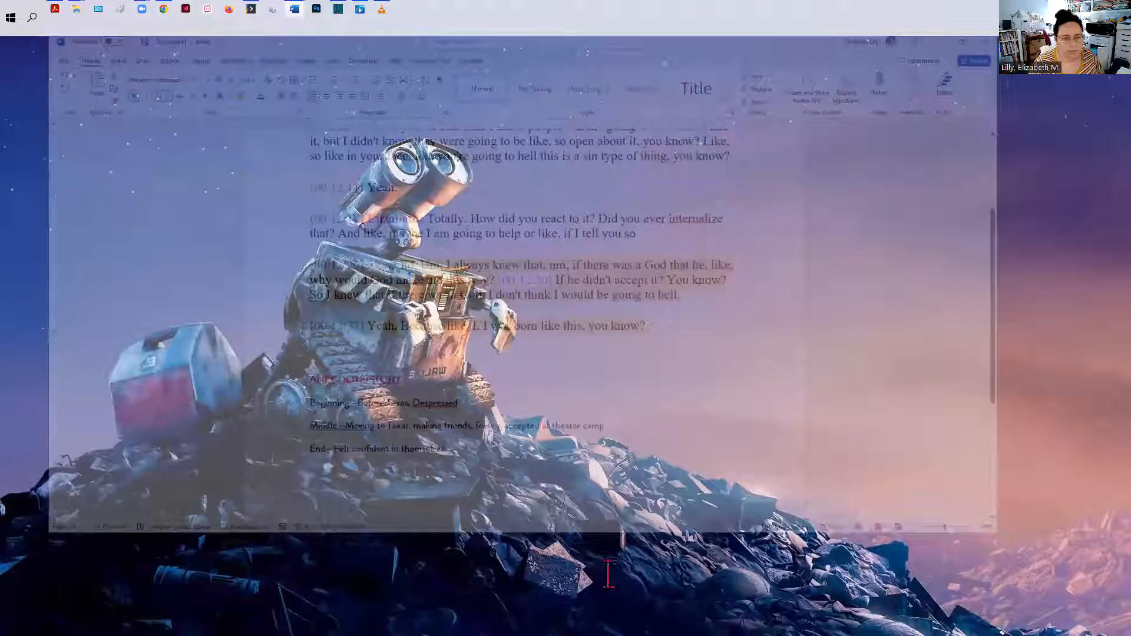
scroll(611, 323, "down", 3)
mouse_move(292, 11)
left_click(265, 83)
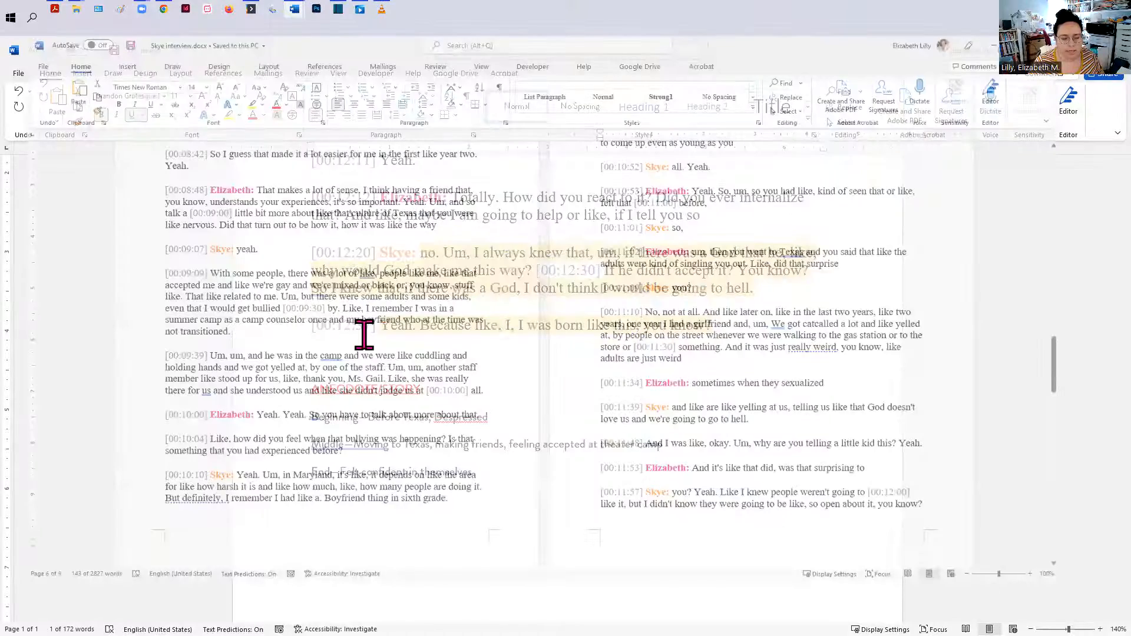
scroll(465, 323, "up", 6)
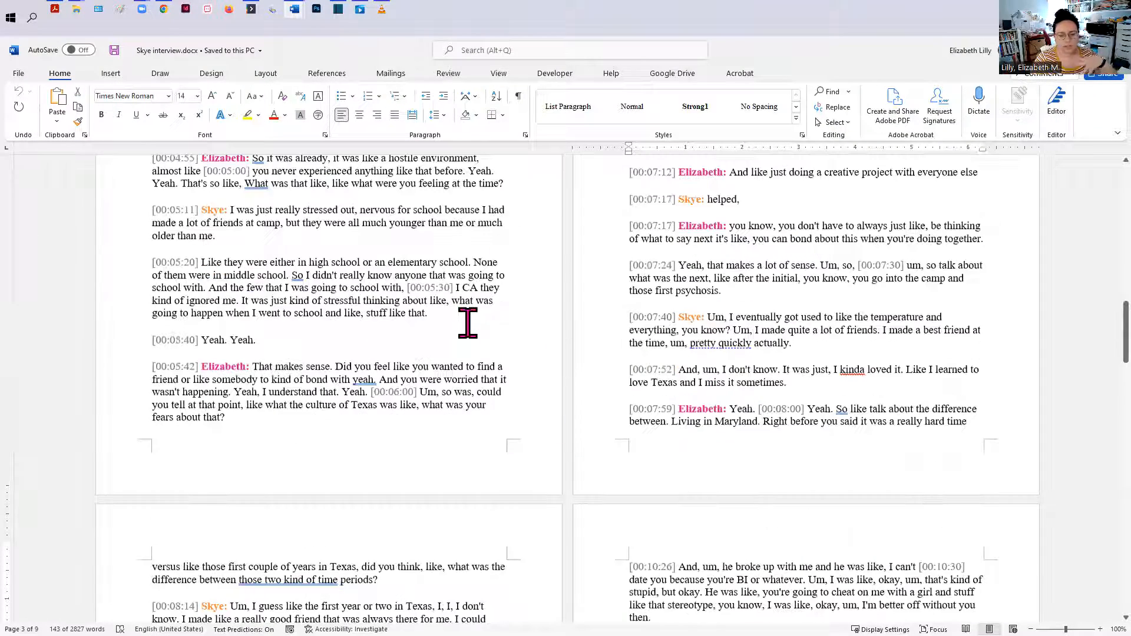
scroll(467, 323, "down", 8)
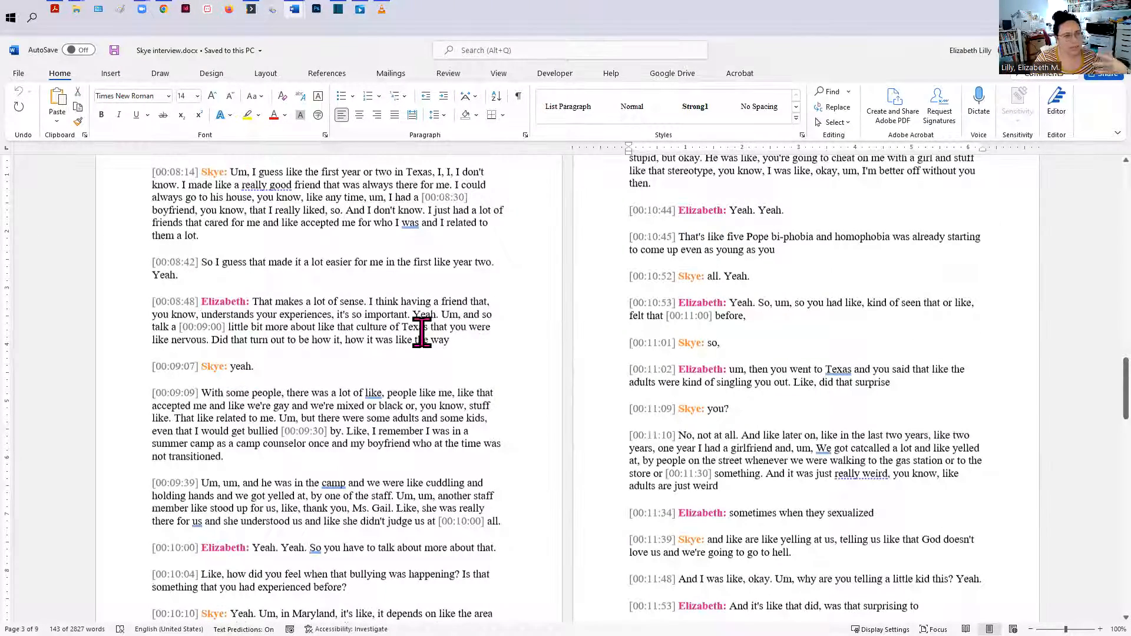
scroll(422, 334, "down", 1)
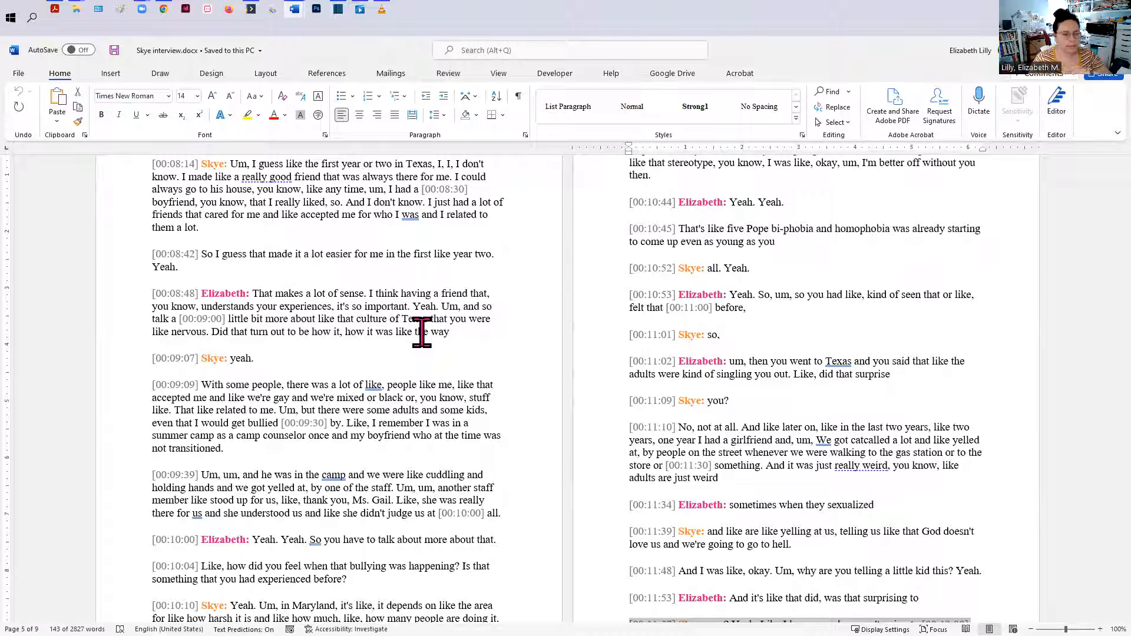
Step: Add a "POINT OF REFLECTION" line below the End line in the outline document
mouse_move(294, 20)
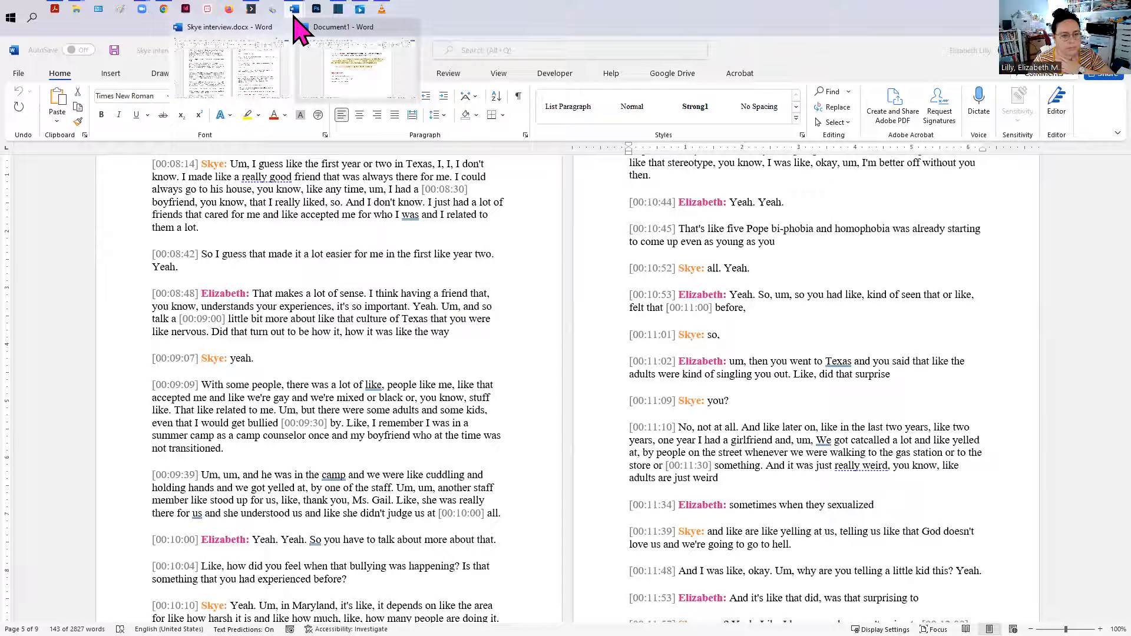
left_click(354, 88)
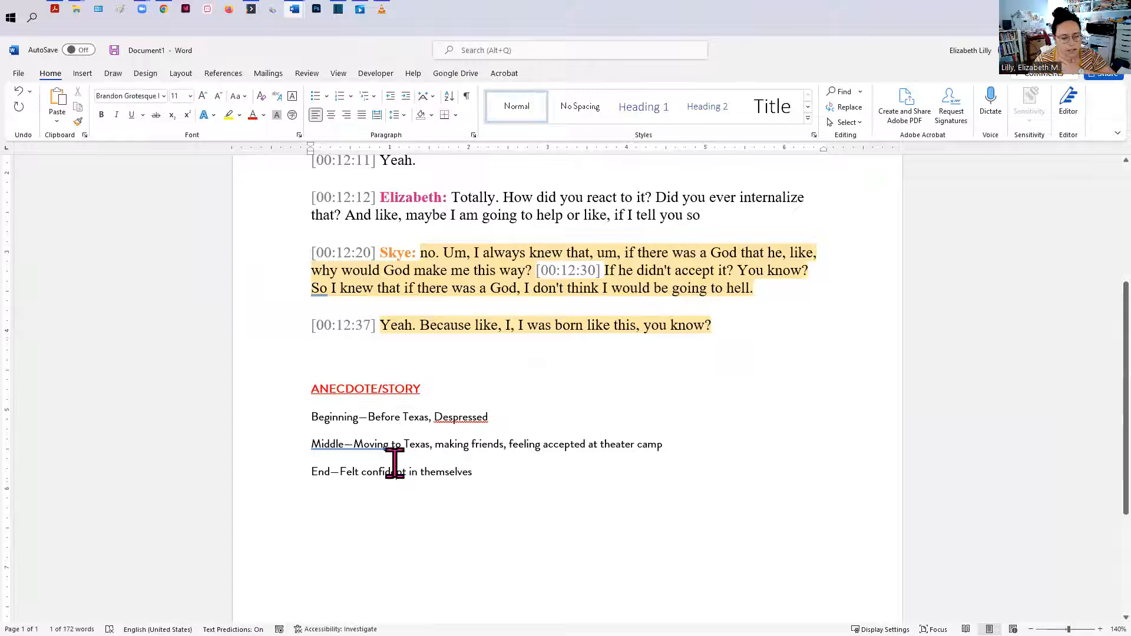
left_click(489, 472)
scroll(489, 471, "down", 1)
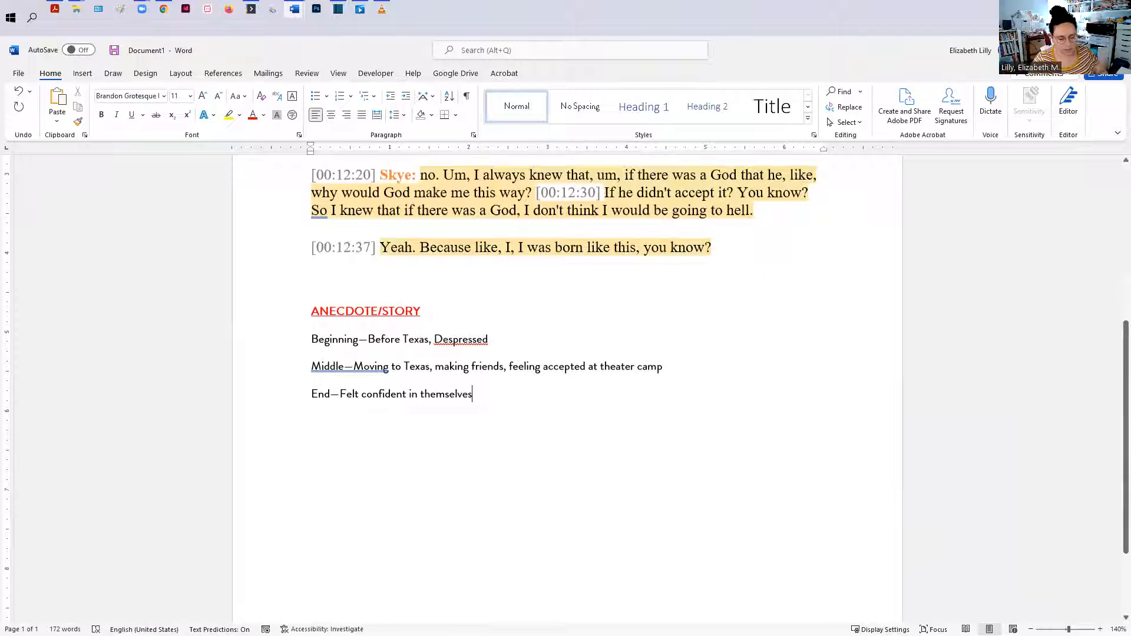
key("Return")
type("POI")
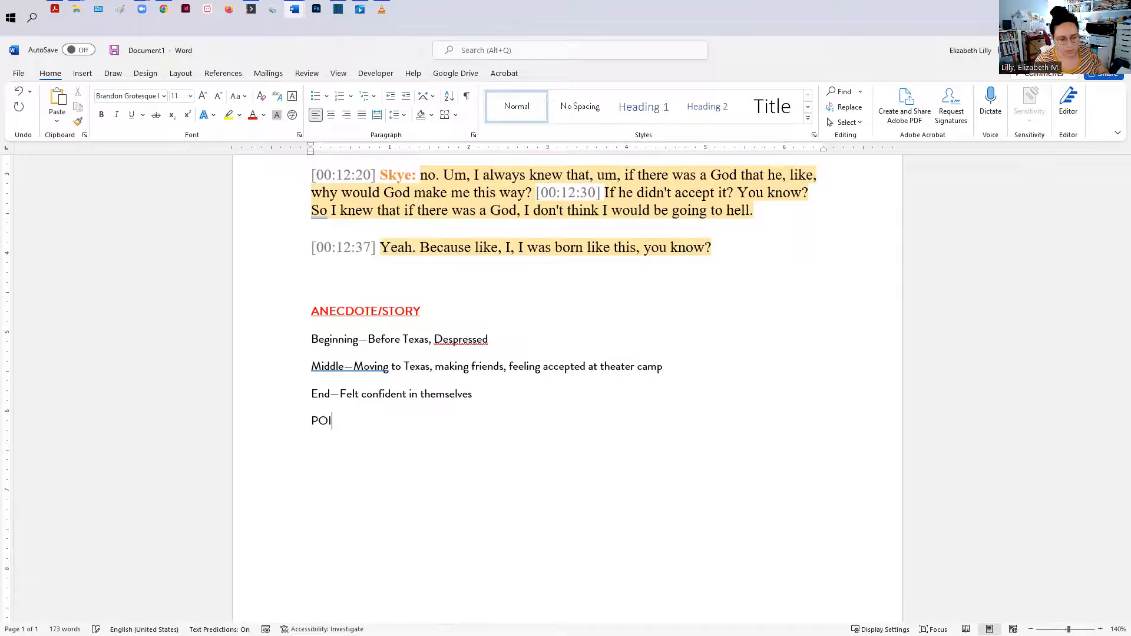
type("NT oF RE")
key("BackSpace")
key("BackSpace")
key("BackSpace")
key("BackSpace")
key("BackSpace")
key("BackSpace")
type("OF")
key("BackSpace")
type("INT OF REFLECTION")
key("Return")
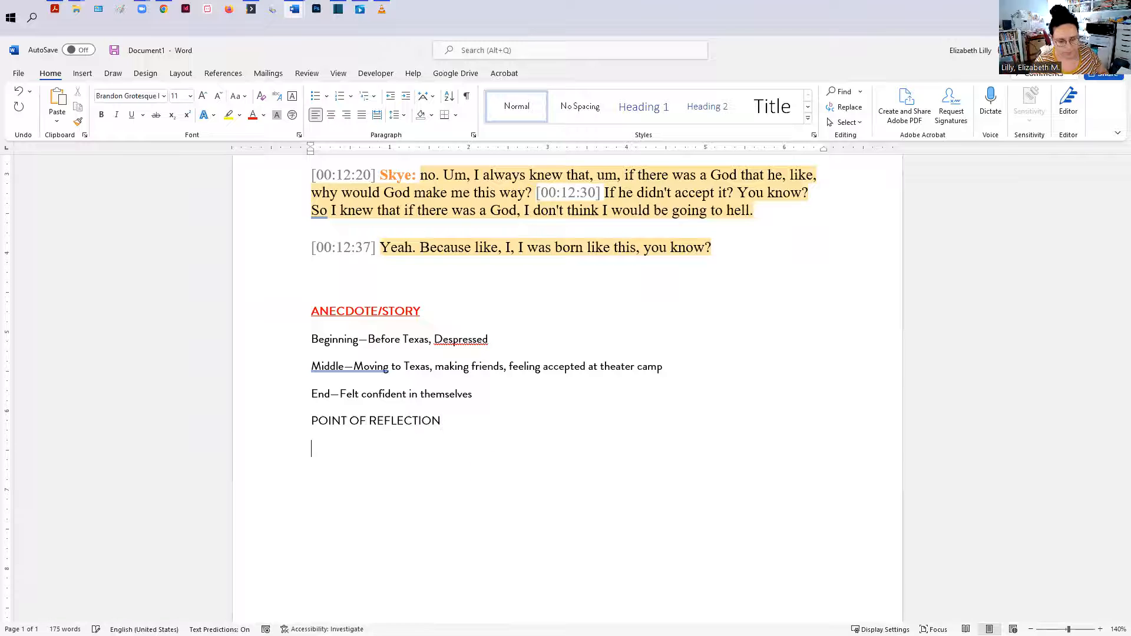
Step: Insert a blank line above "POINT OF REFLECTION" and format that heading bold and underlined
scroll(460, 515, "up", 1)
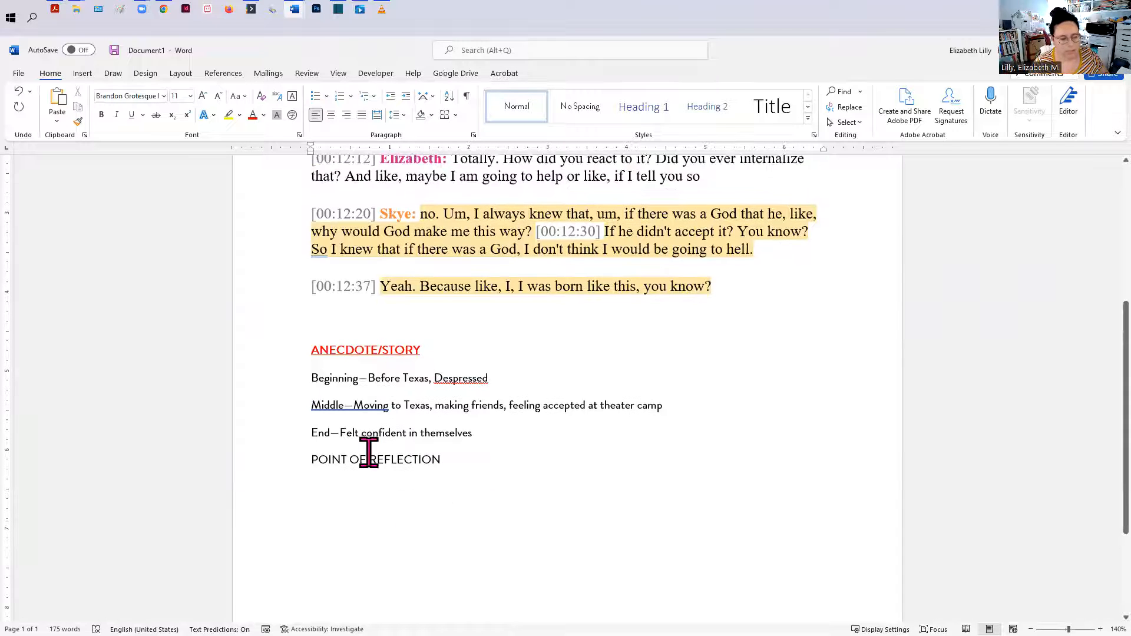
left_click(313, 460)
key("Return")
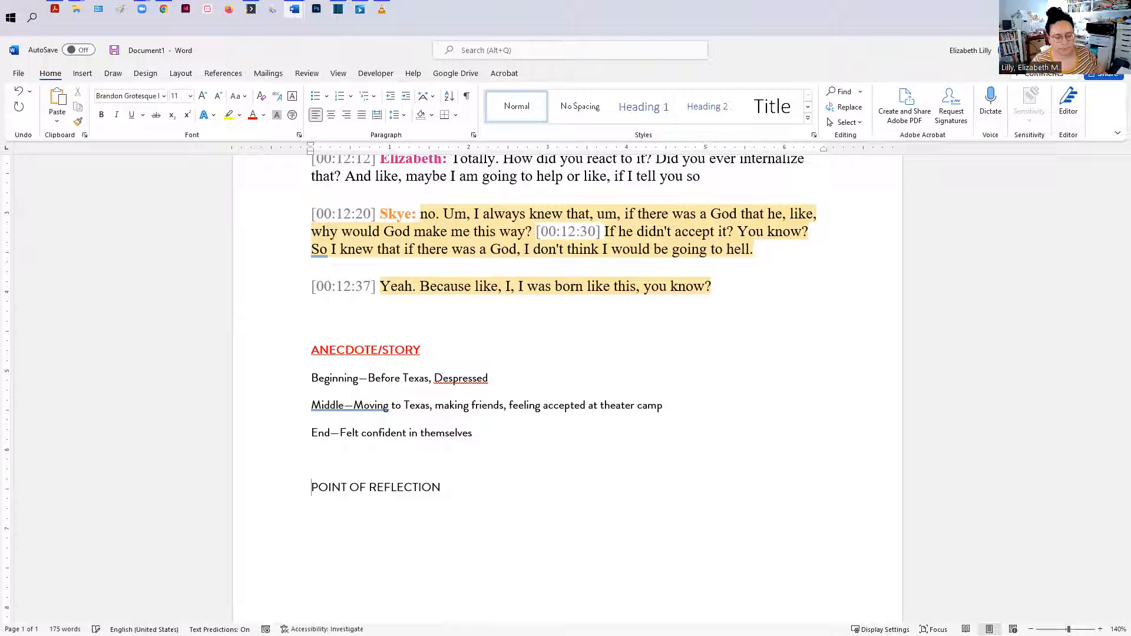
left_click_drag(457, 486, 297, 490)
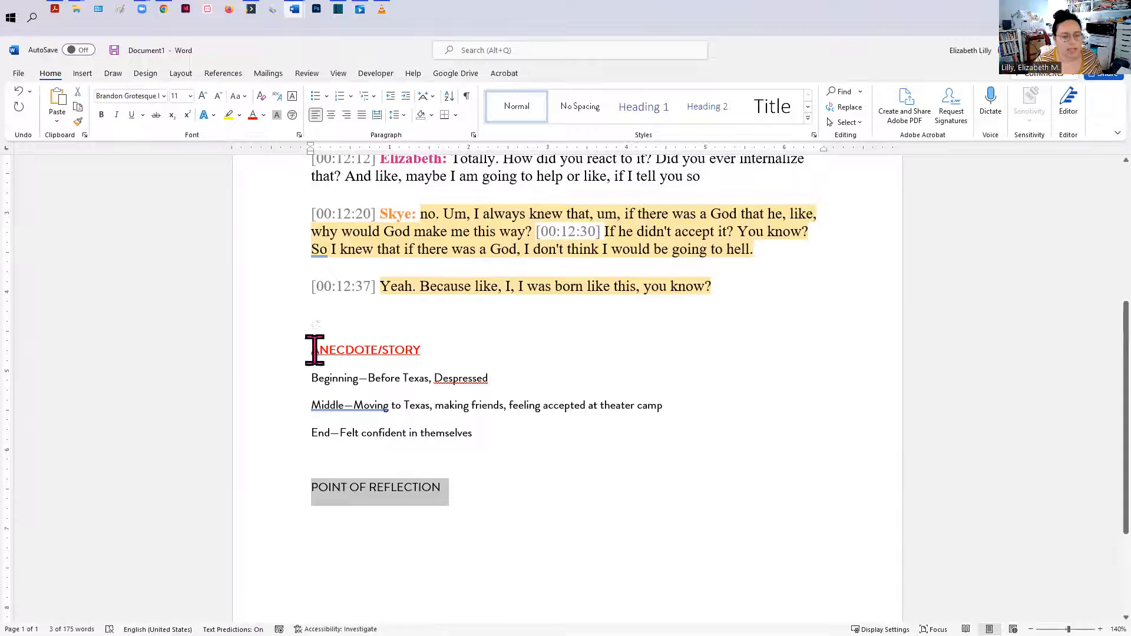
left_click(373, 433)
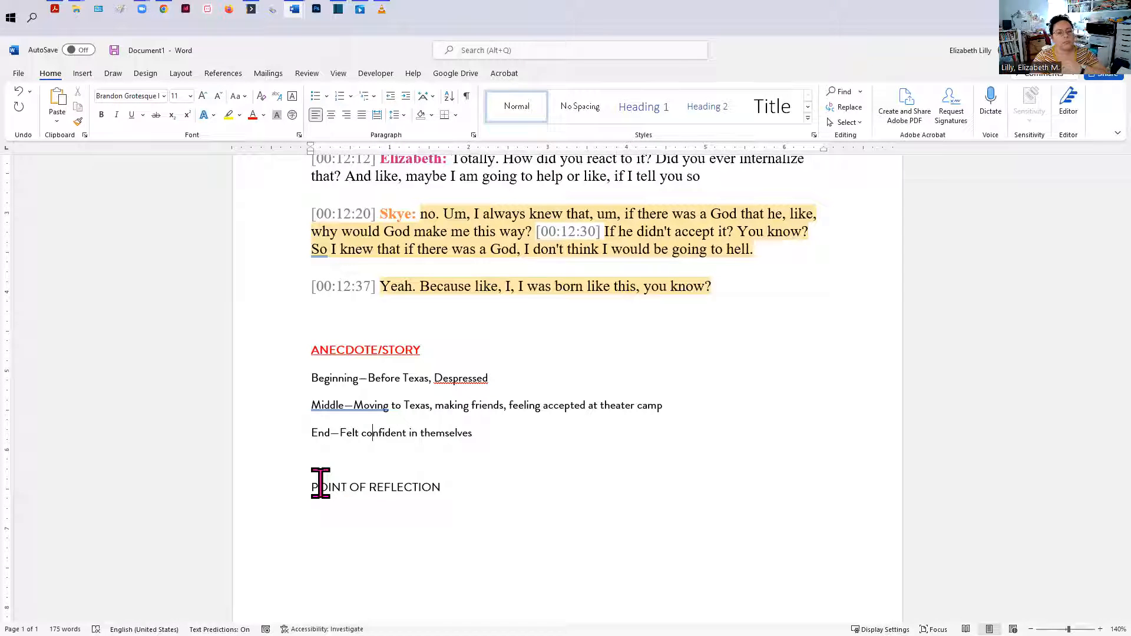
left_click(277, 480)
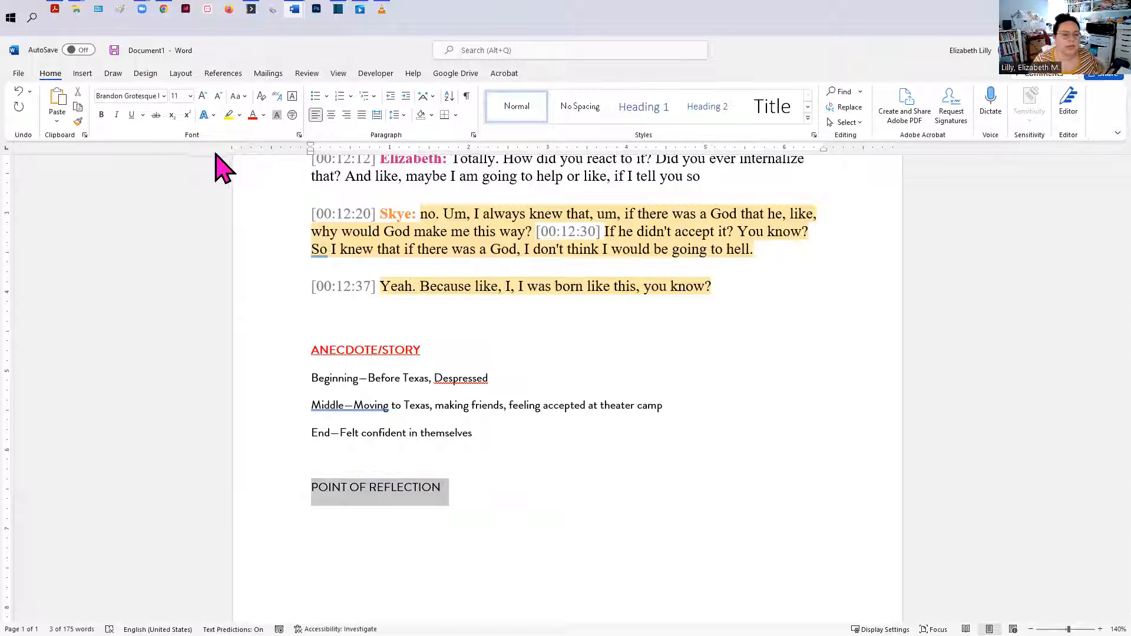
left_click(101, 114)
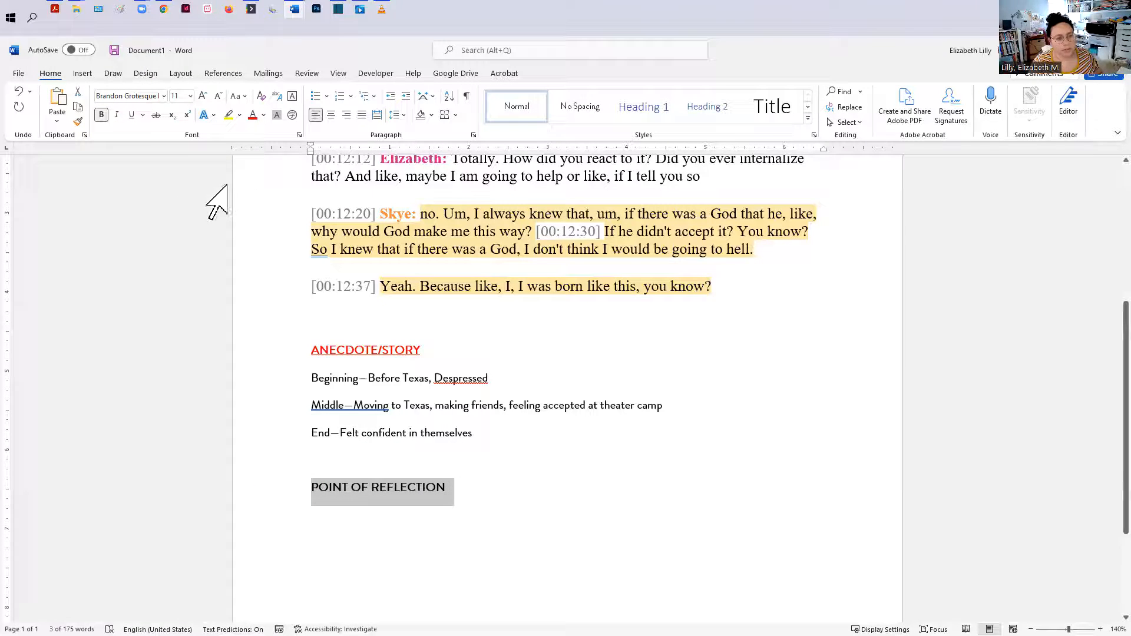
left_click(131, 114)
left_click(333, 518)
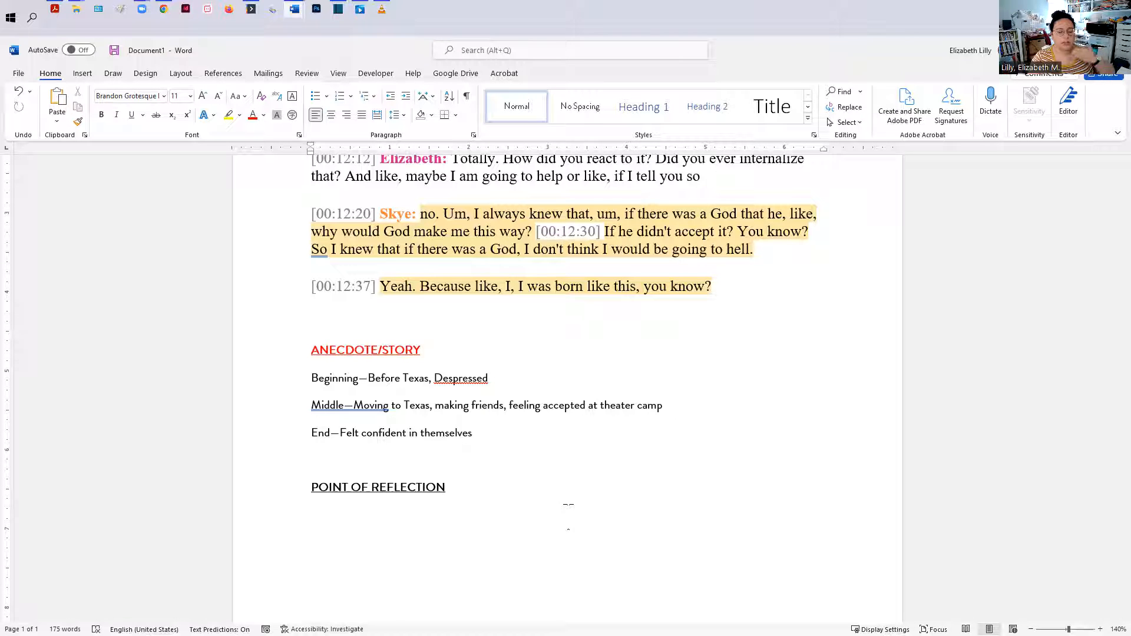
Step: Scan the Skye interview transcript for passages reflecting on confidence and faith
scroll(475, 583, "up", 5)
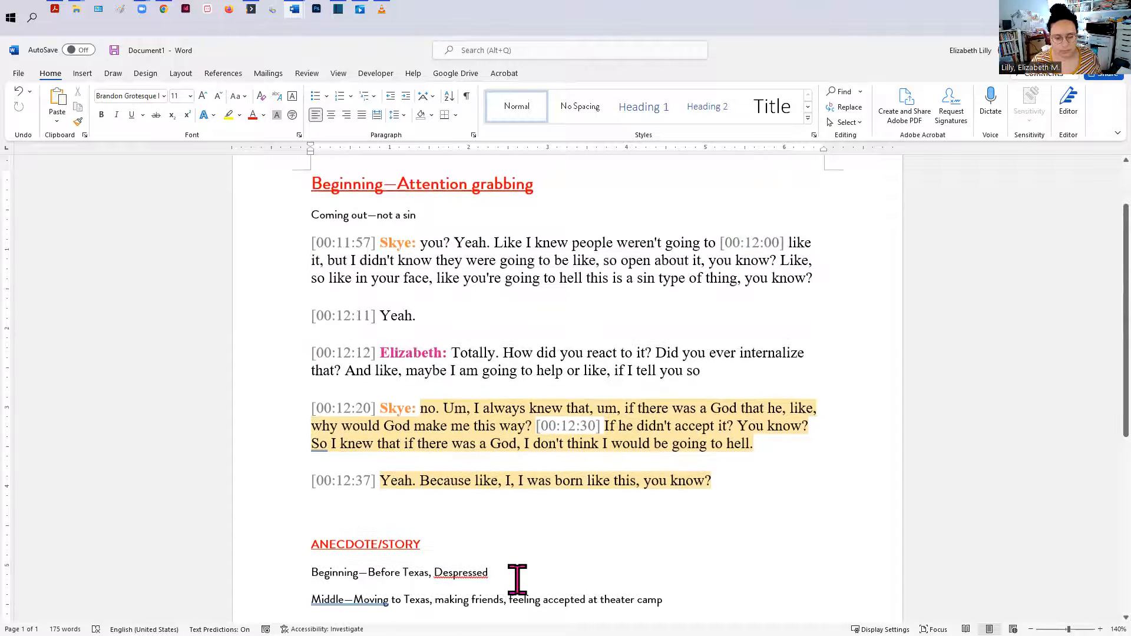
scroll(517, 580, "down", 8)
scroll(250, 488, "up", 4)
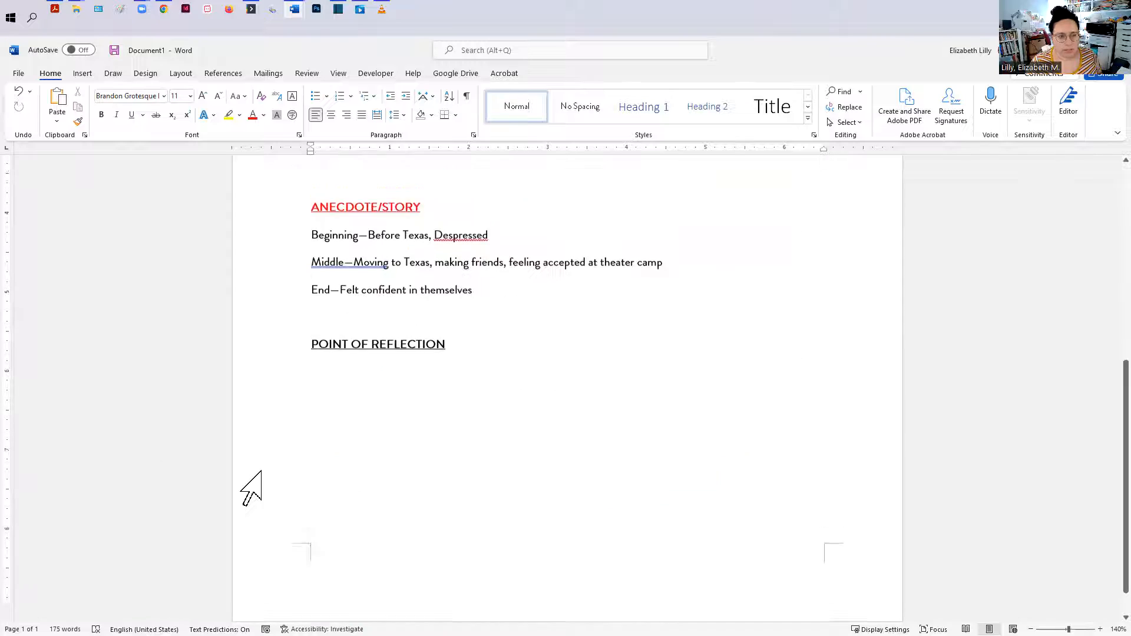
mouse_move(295, 15)
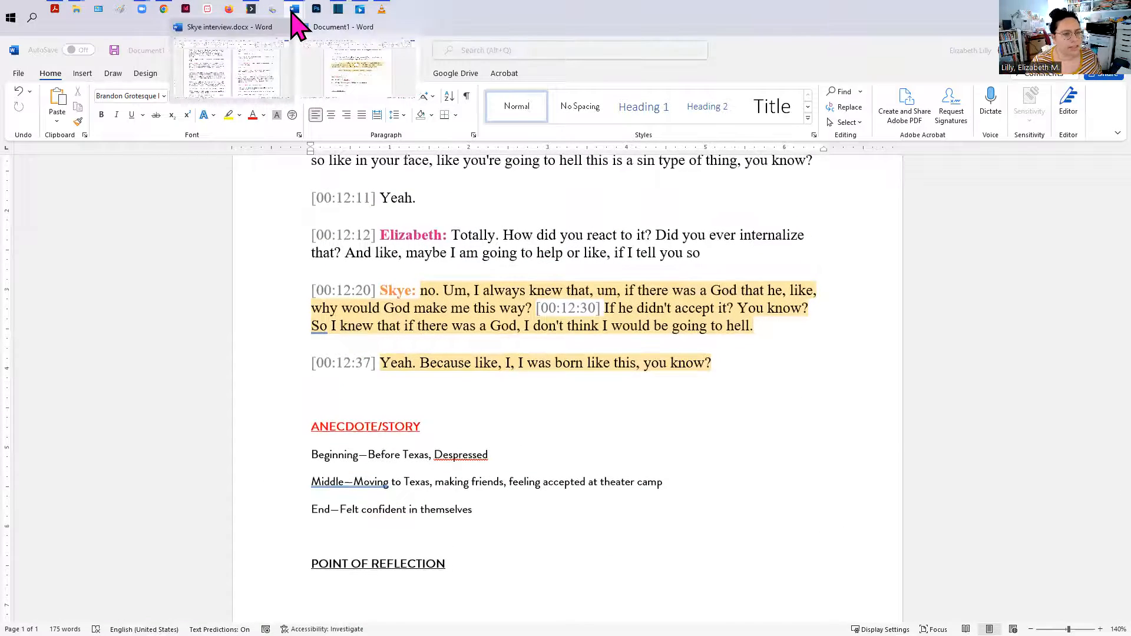
left_click(270, 76)
scroll(380, 454, "down", 3)
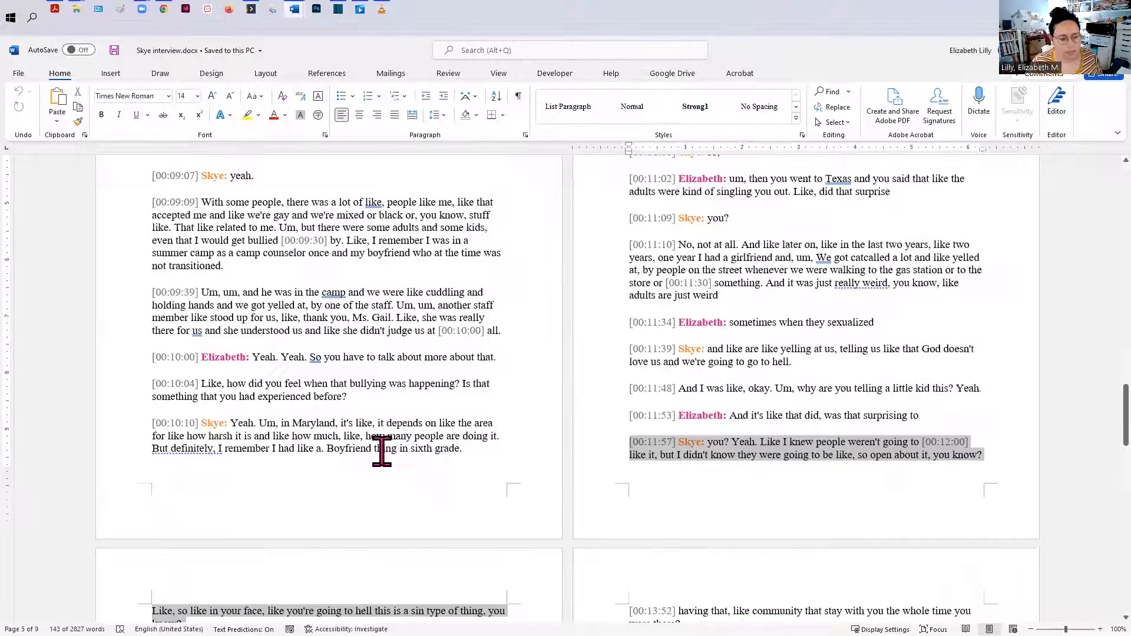
scroll(382, 452, "down", 1)
scroll(382, 451, "down", 7)
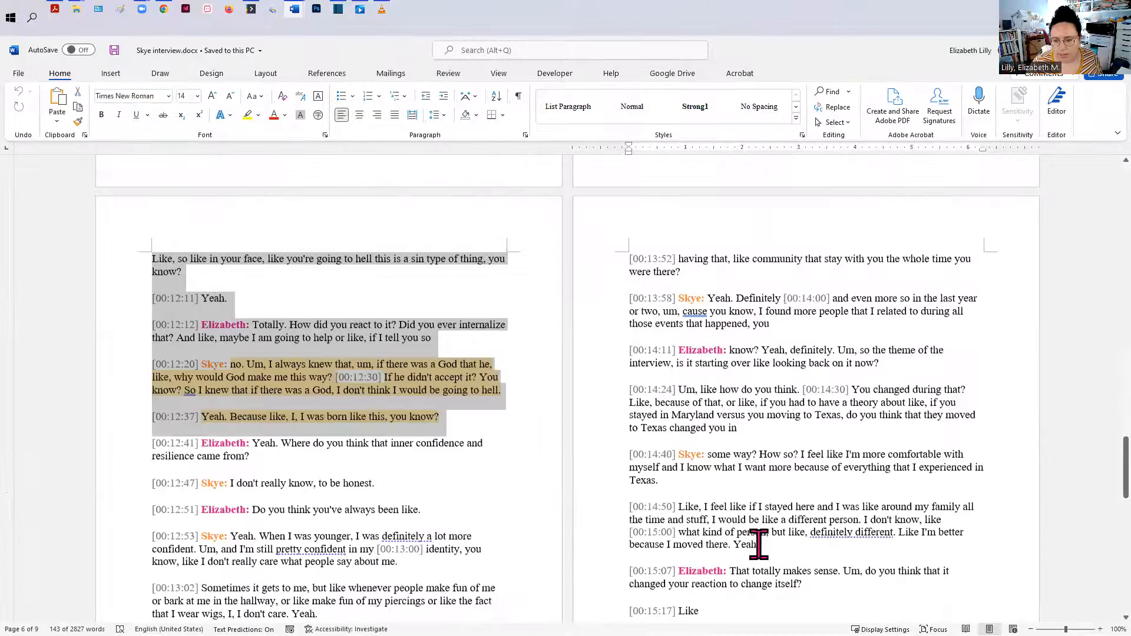
scroll(348, 528, "down", 2)
scroll(348, 527, "down", 1)
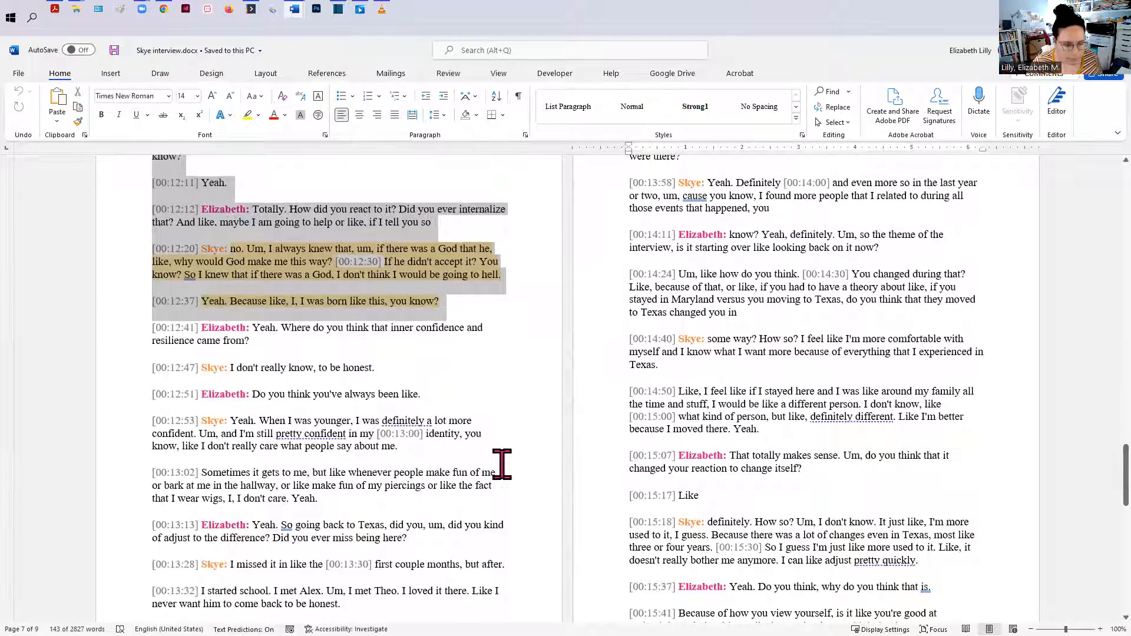
scroll(311, 509, "down", 2)
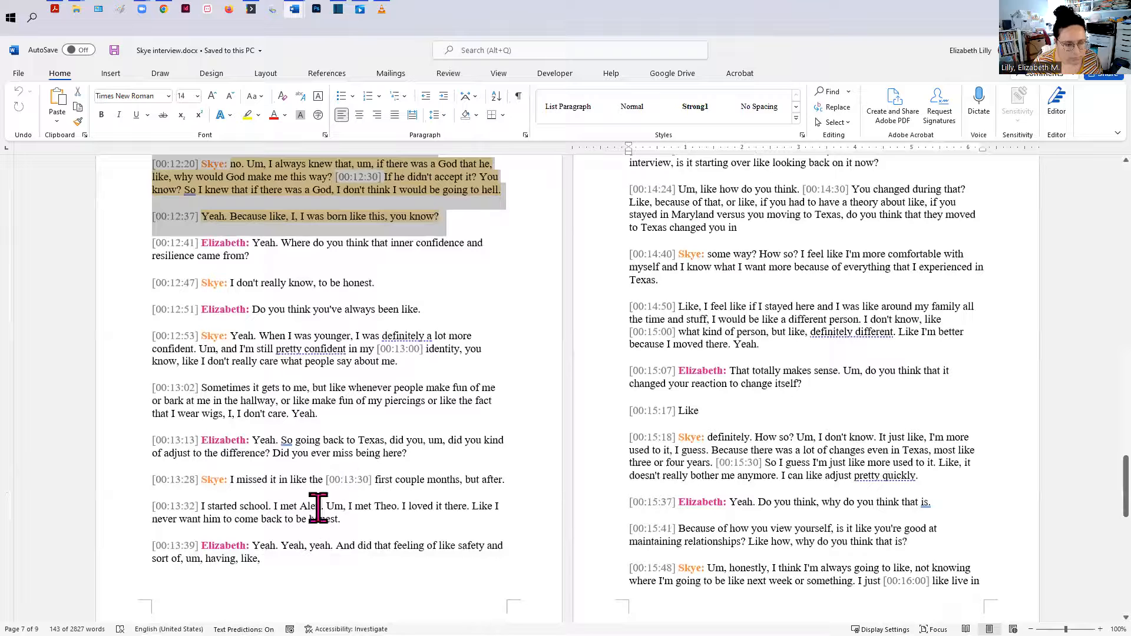
left_click(280, 402)
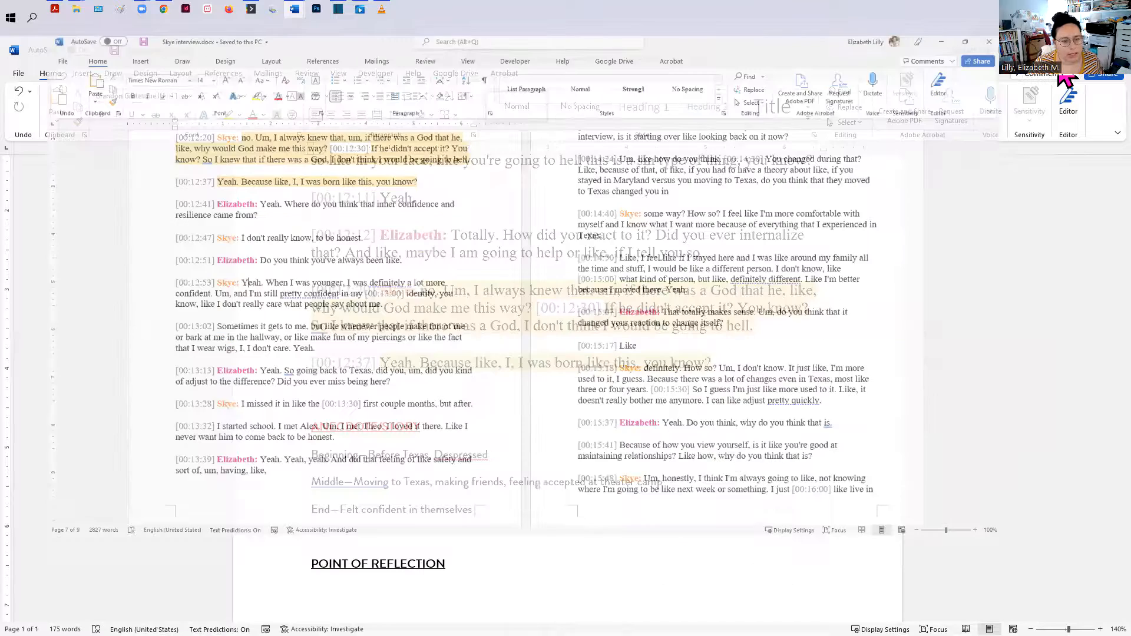
scroll(465, 509, "up", 4)
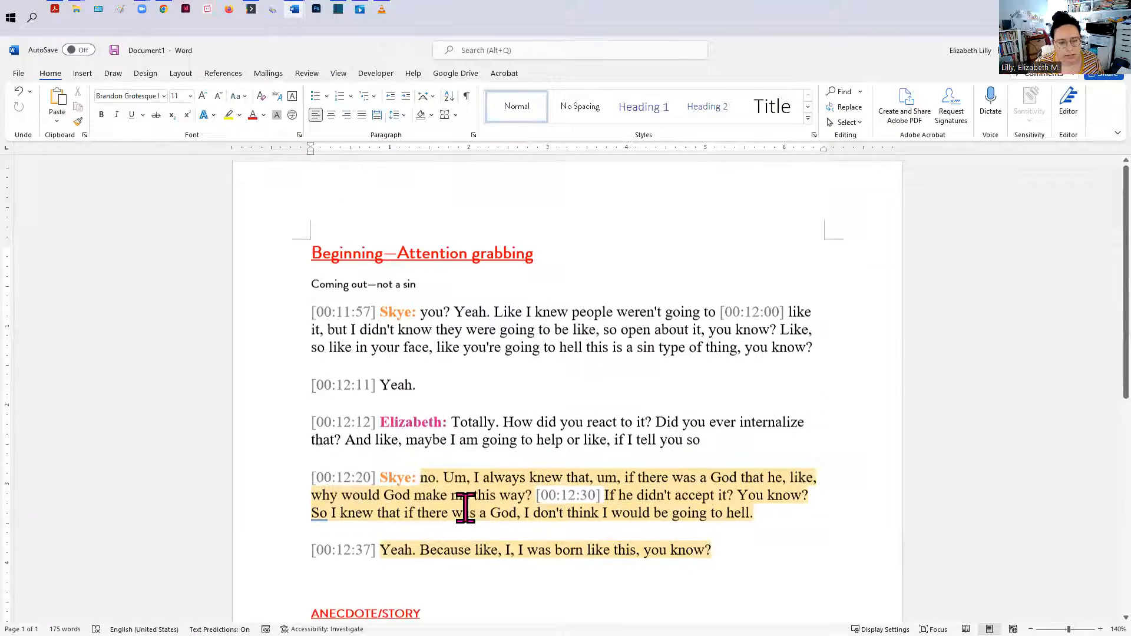
scroll(510, 533, "down", 5)
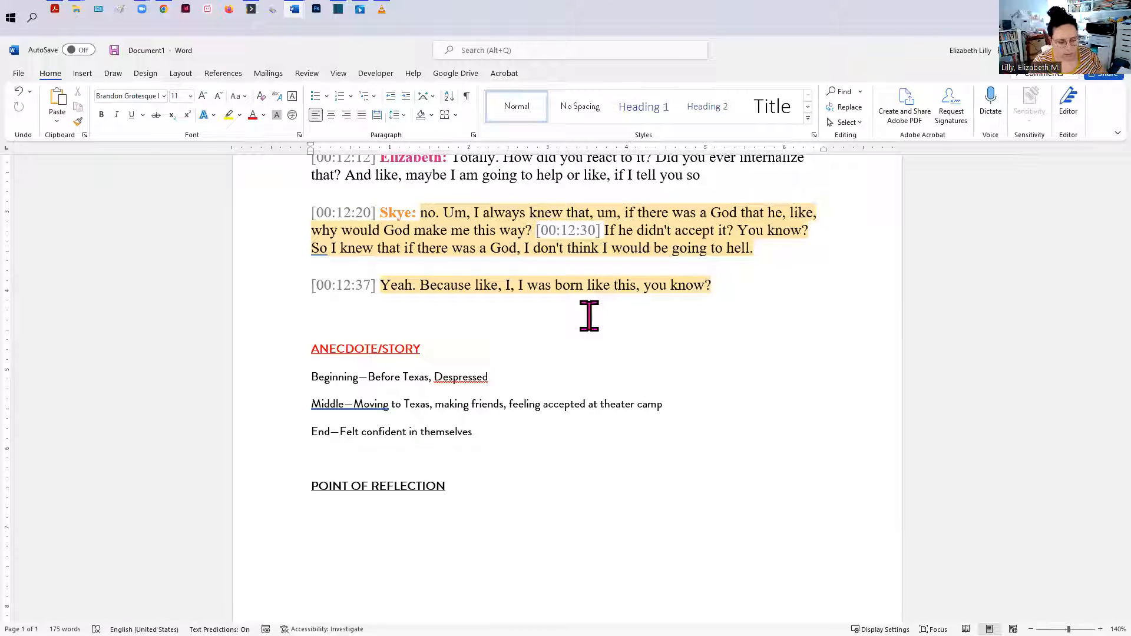
Step: Under the heading, add the lines "I feel confident, I don't care" and "If there was a God, I don't think I would be going to hell."
type("I")
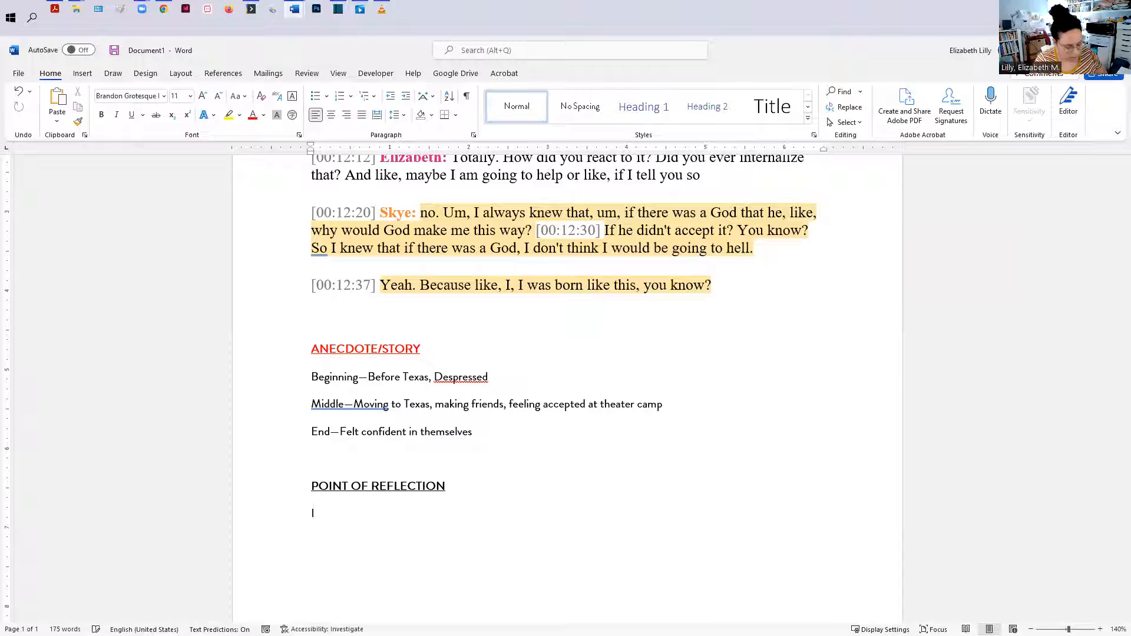
type(" feel confident, I don’t care")
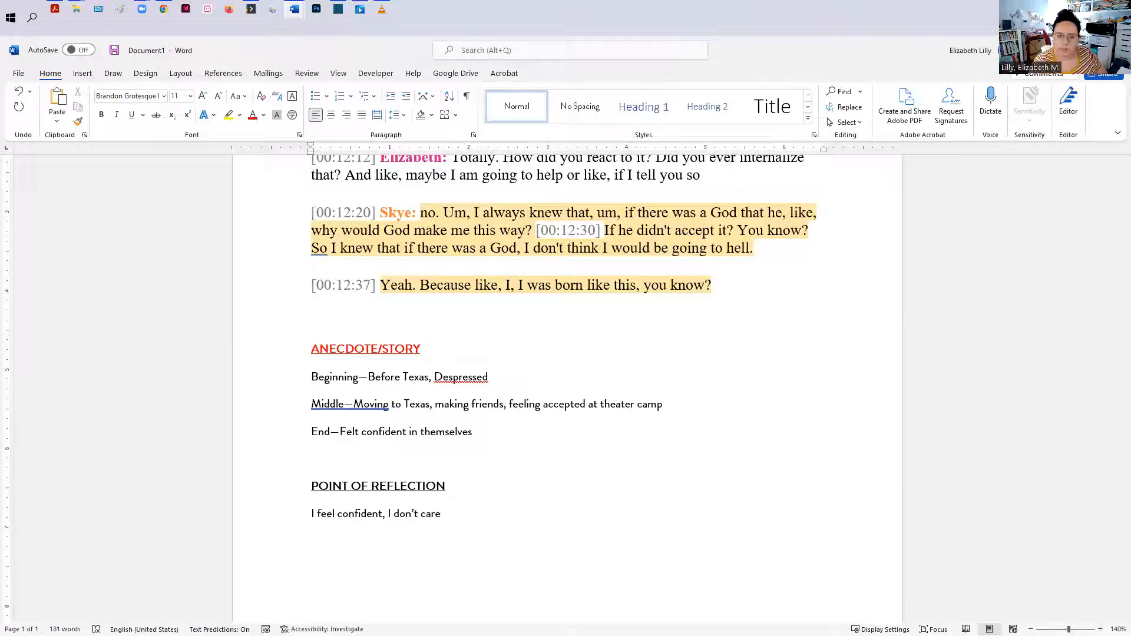
type("If there was a God, I don't think I ")
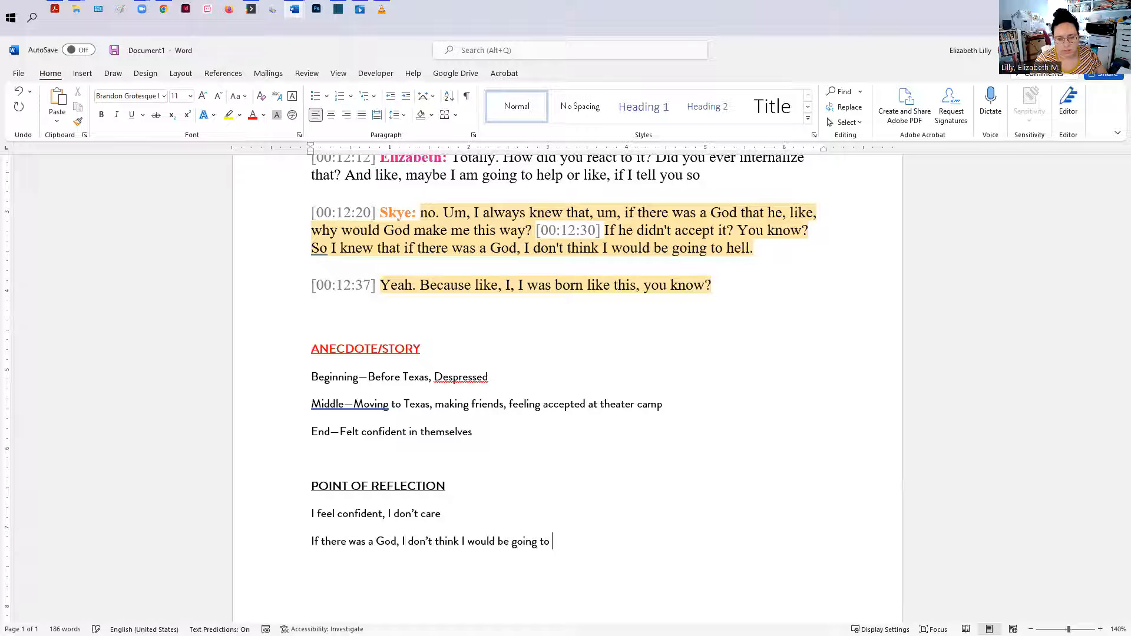
type("would be going to hell.")
left_click_drag(573, 541, 281, 512)
left_click(465, 547)
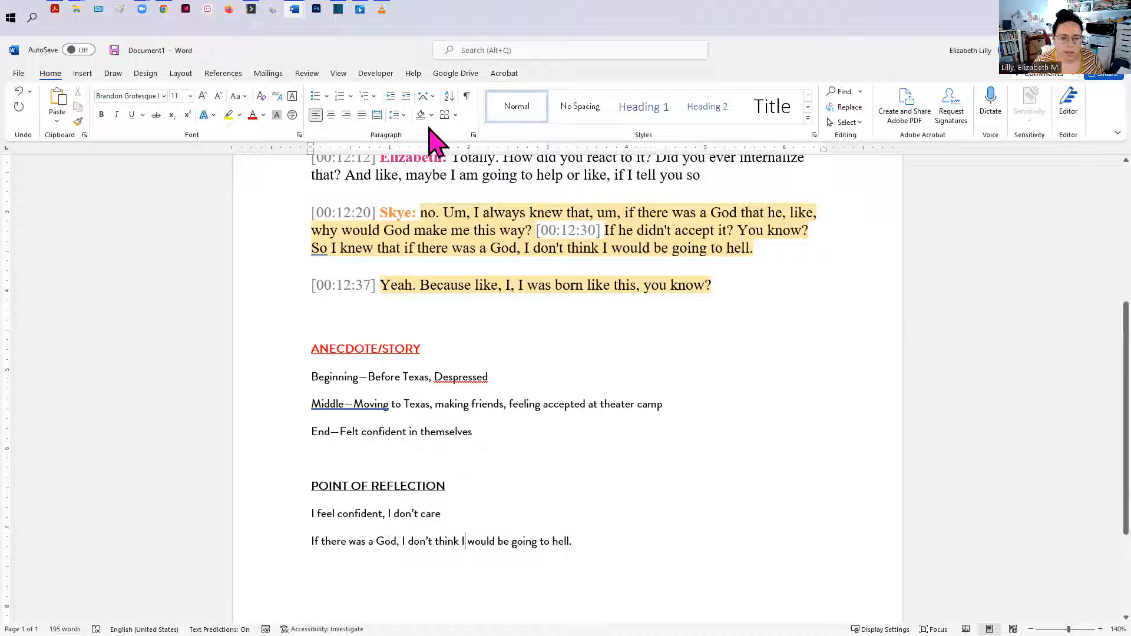
Step: Switch to Shotcut and open the Skye documentary project from the Skye documentary folder, saving changes to the current project
scroll(554, 369, "up", 4)
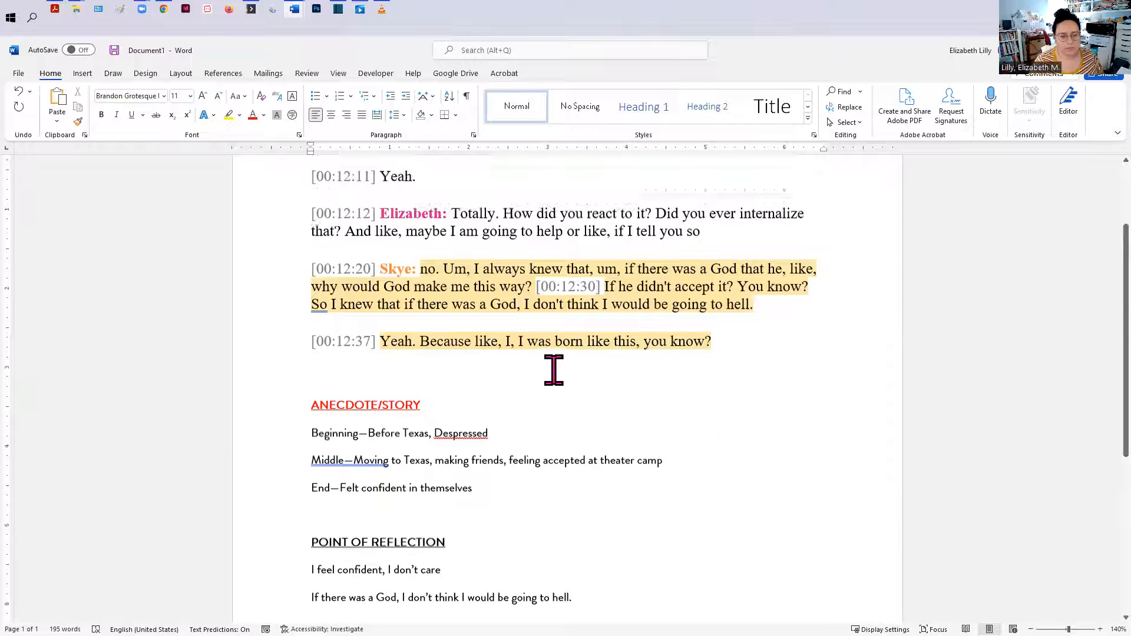
scroll(460, 408, "down", 6)
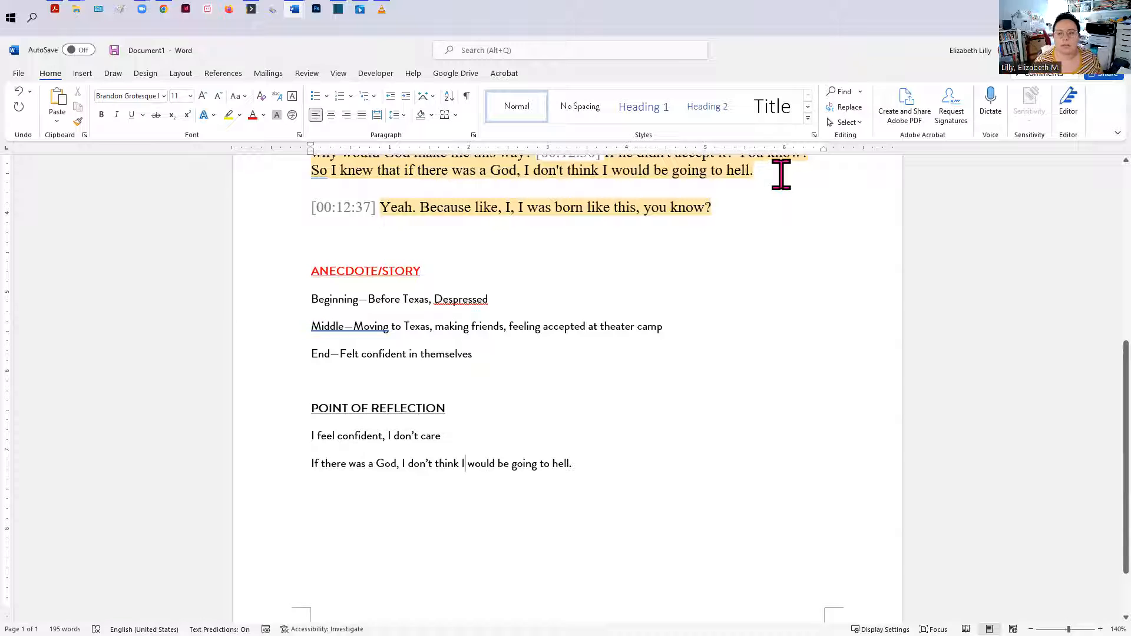
left_click(1061, 50)
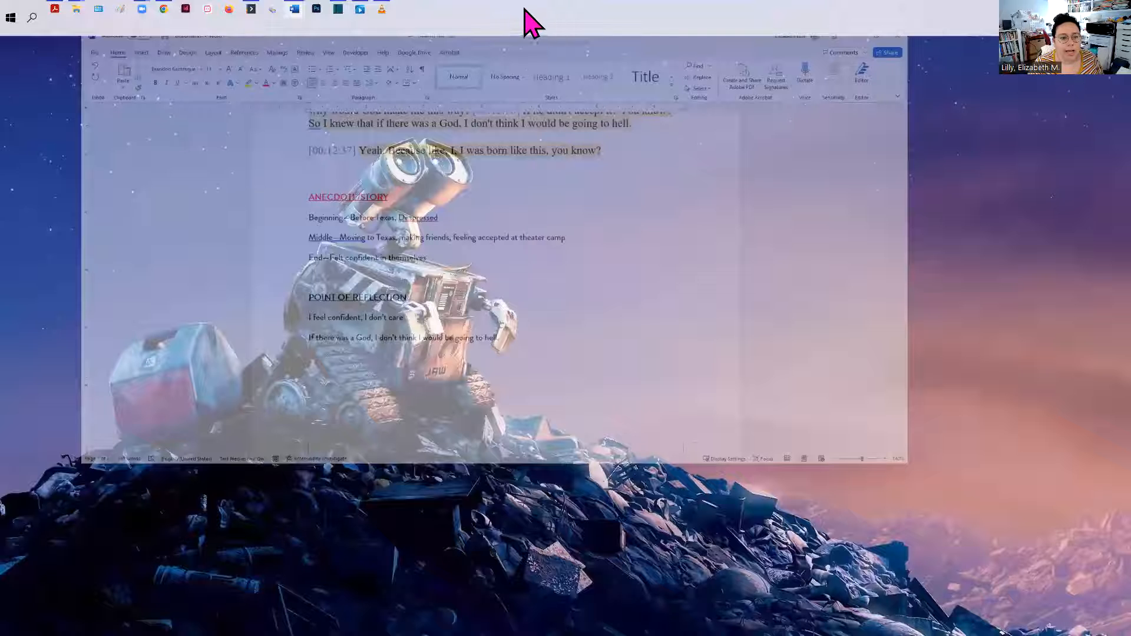
left_click(340, 19)
left_click(223, 589)
left_click(11, 55)
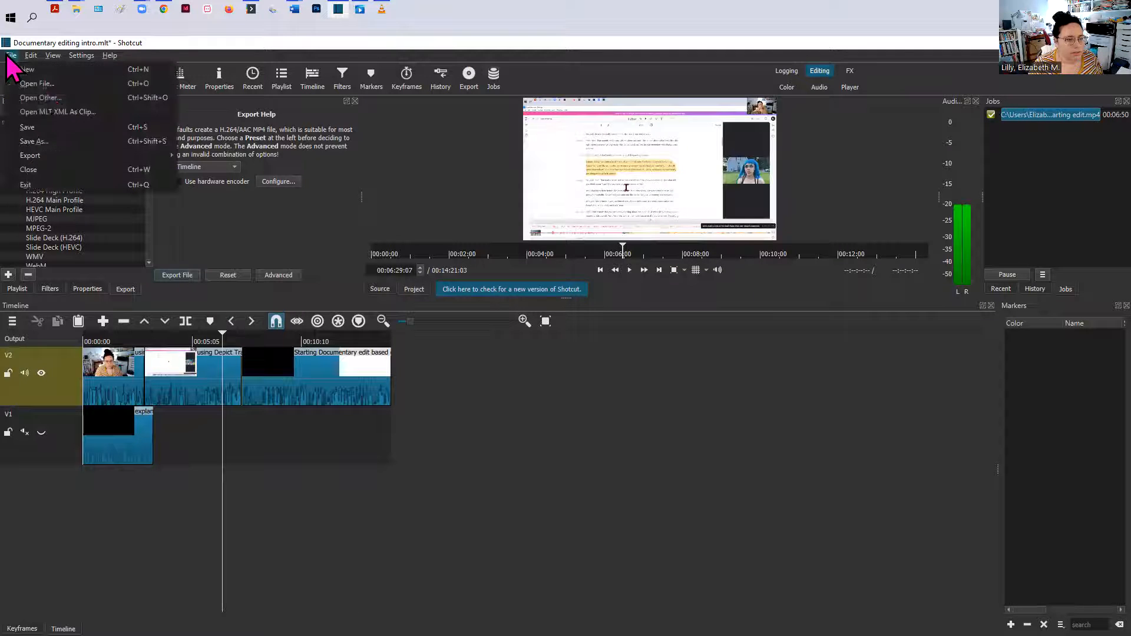
left_click(44, 86)
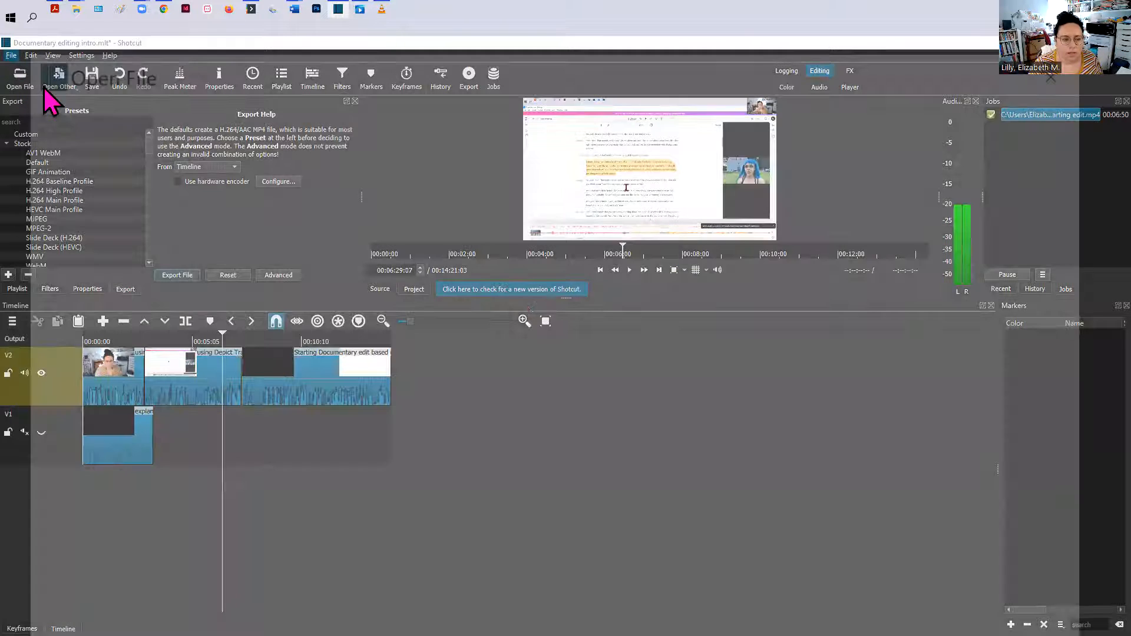
scroll(344, 391, "up", 10)
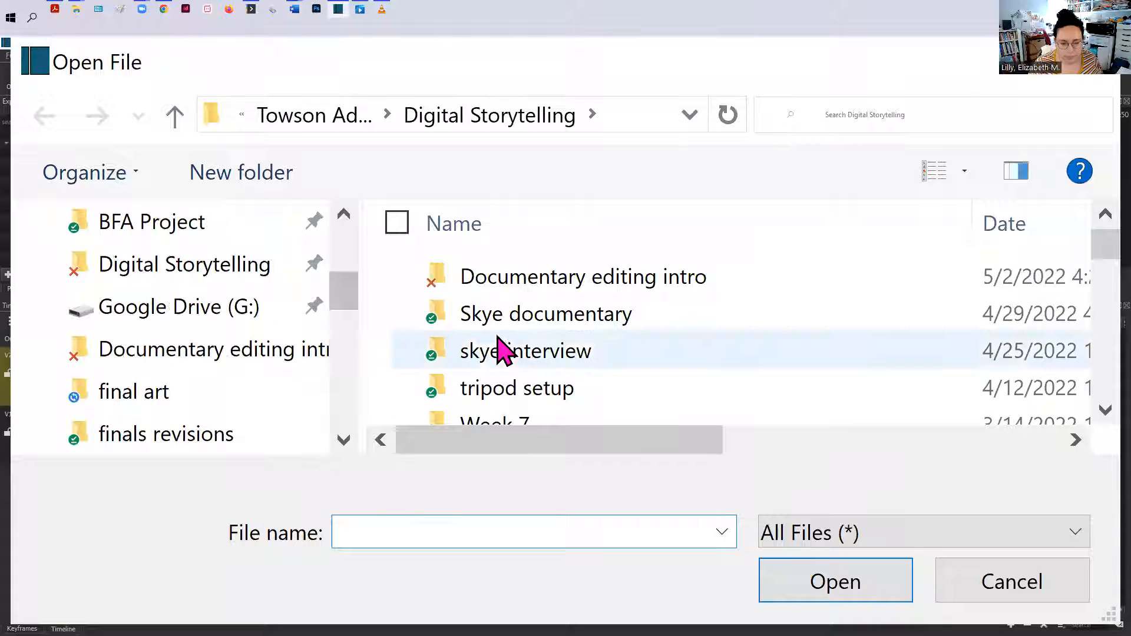
double_click(516, 315)
left_click(556, 288)
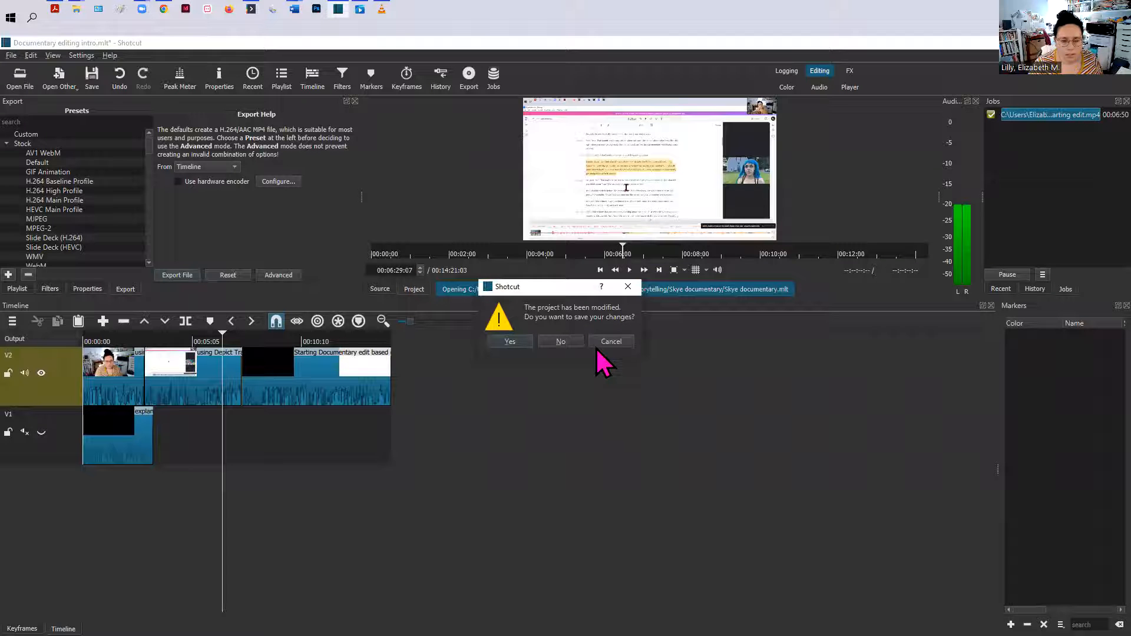
left_click(513, 341)
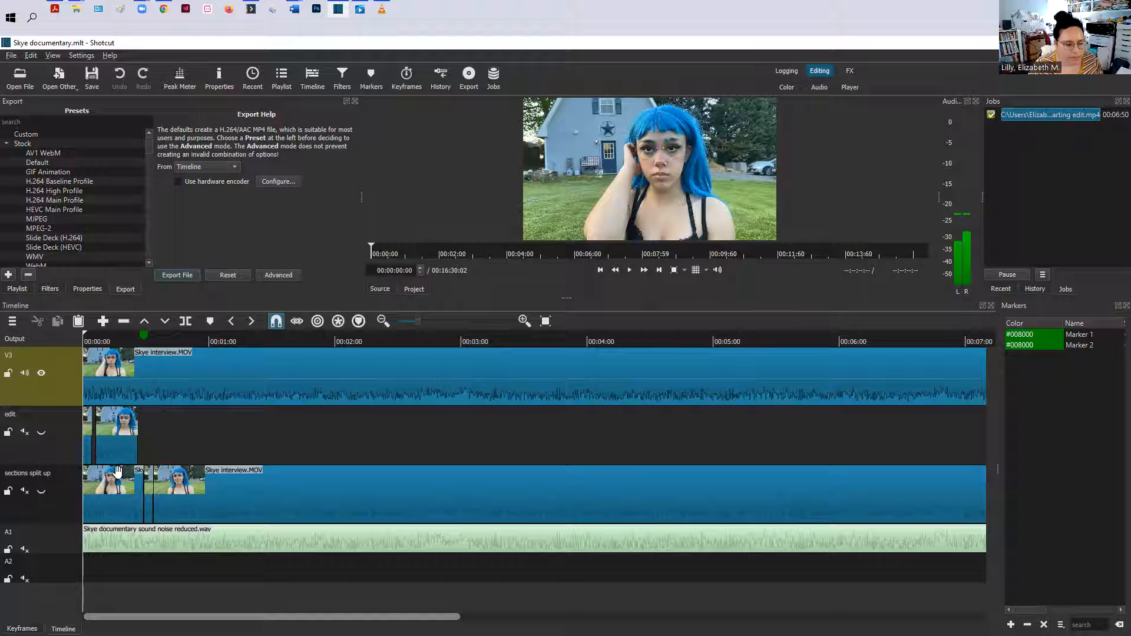
Step: Show the playlist panel and hide the V3 track's video
left_click_drag(84, 339, 118, 343)
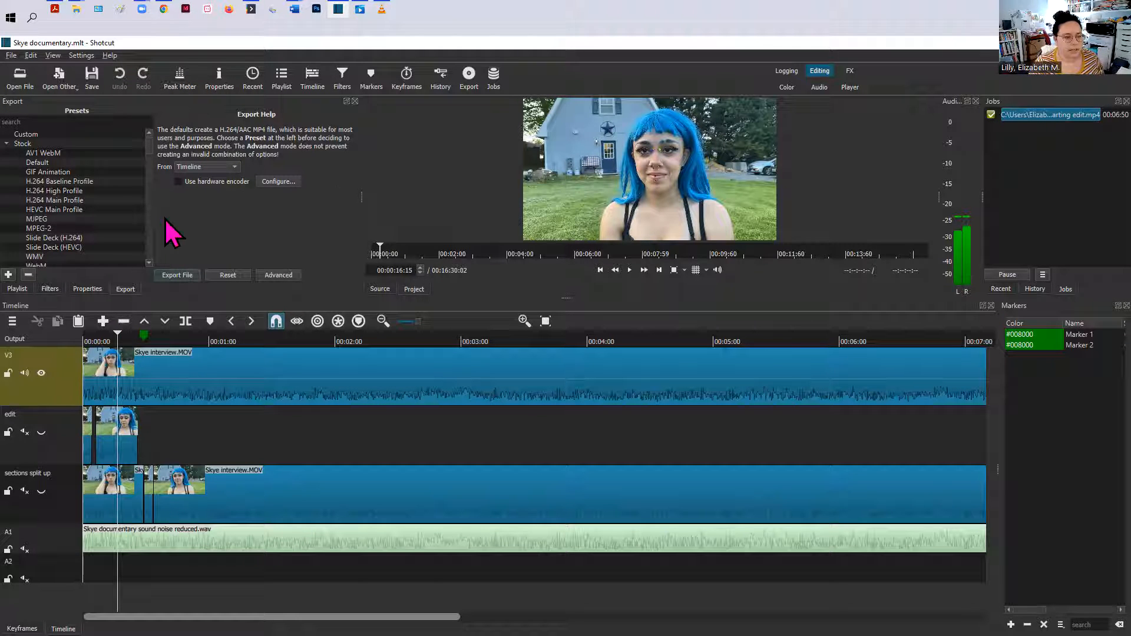
left_click(282, 81)
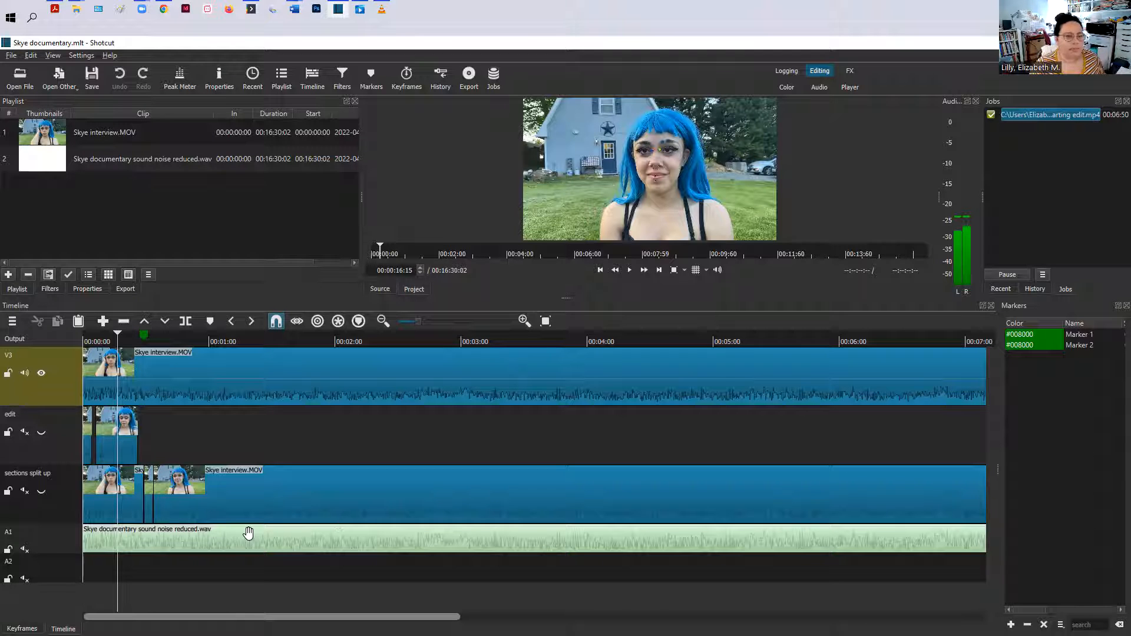
left_click(41, 373)
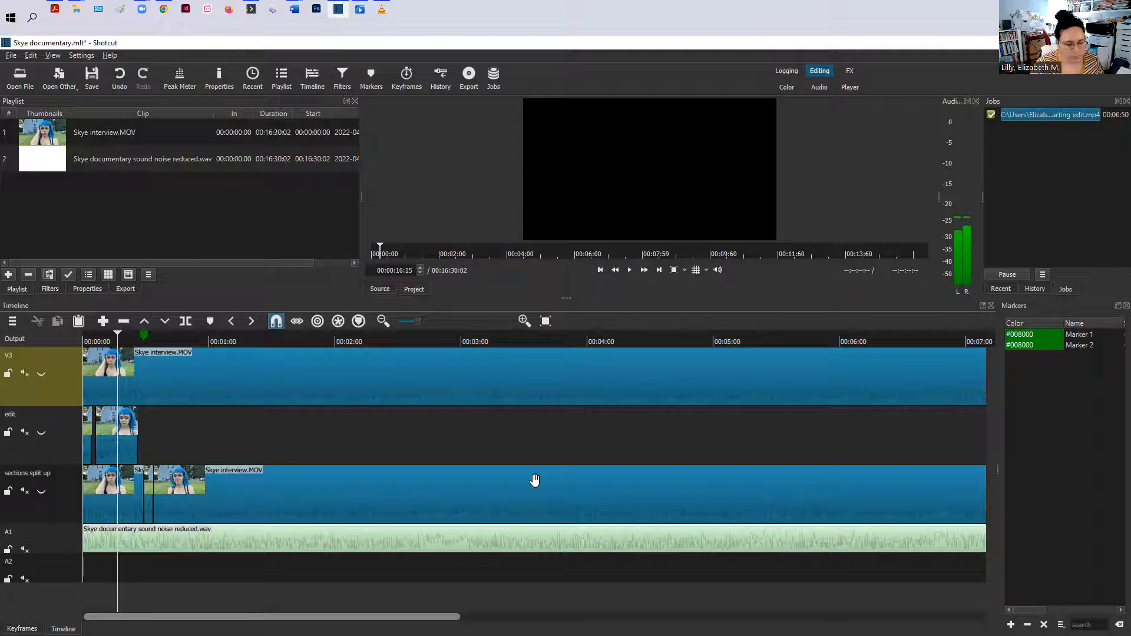
Step: Temporarily show and unmute the "sections split up" track to preview it, then hide it again
left_click(41, 493)
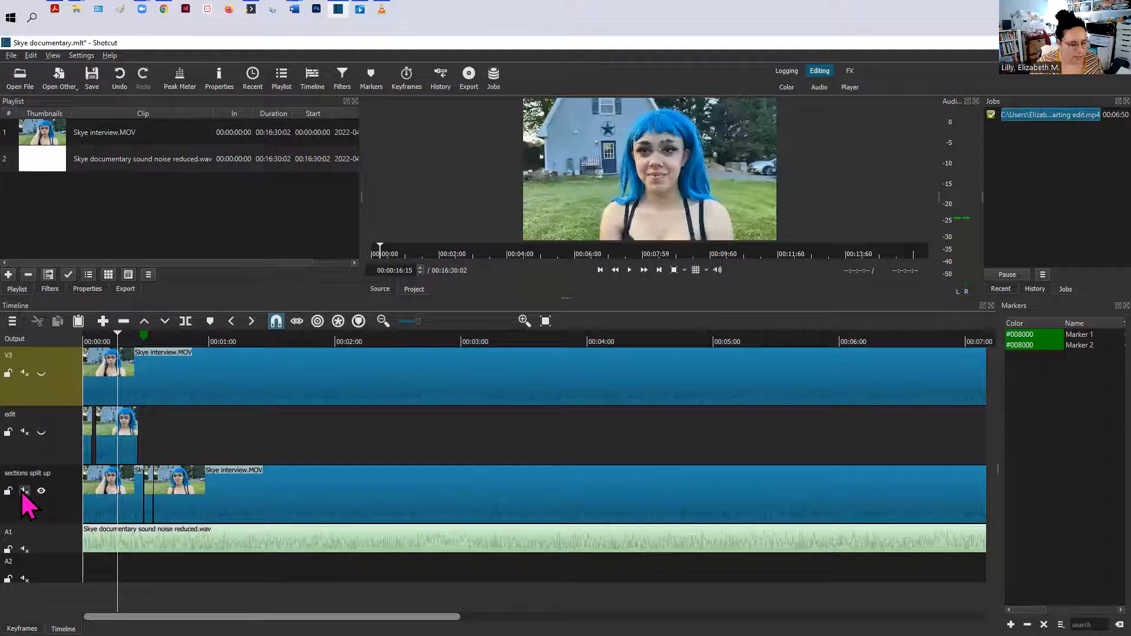
left_click(24, 491)
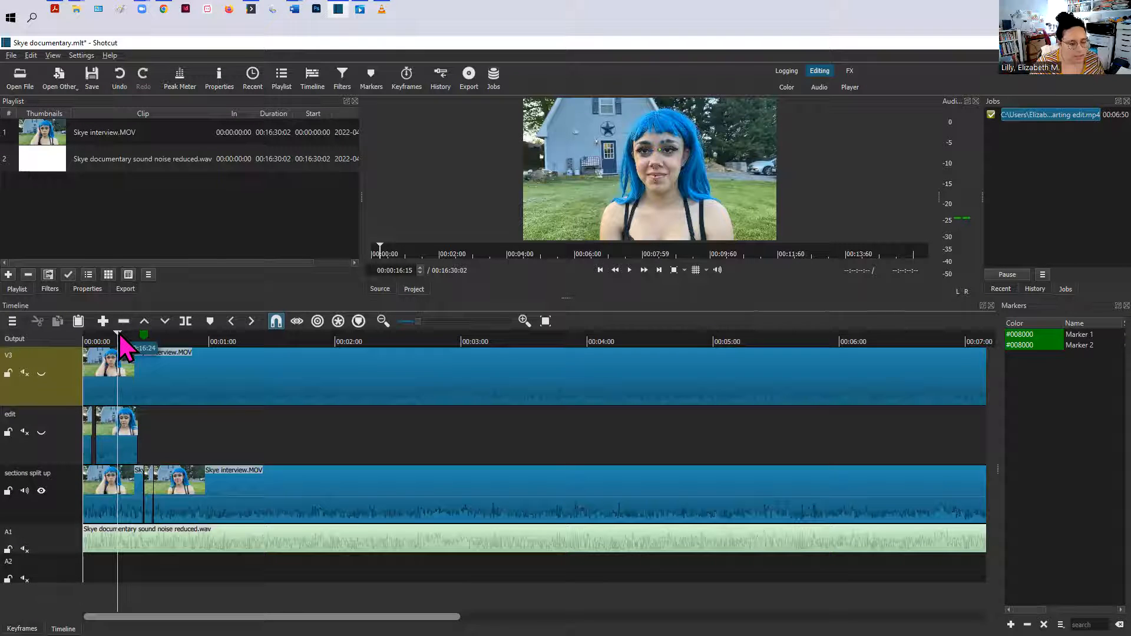
left_click_drag(120, 335, 144, 348)
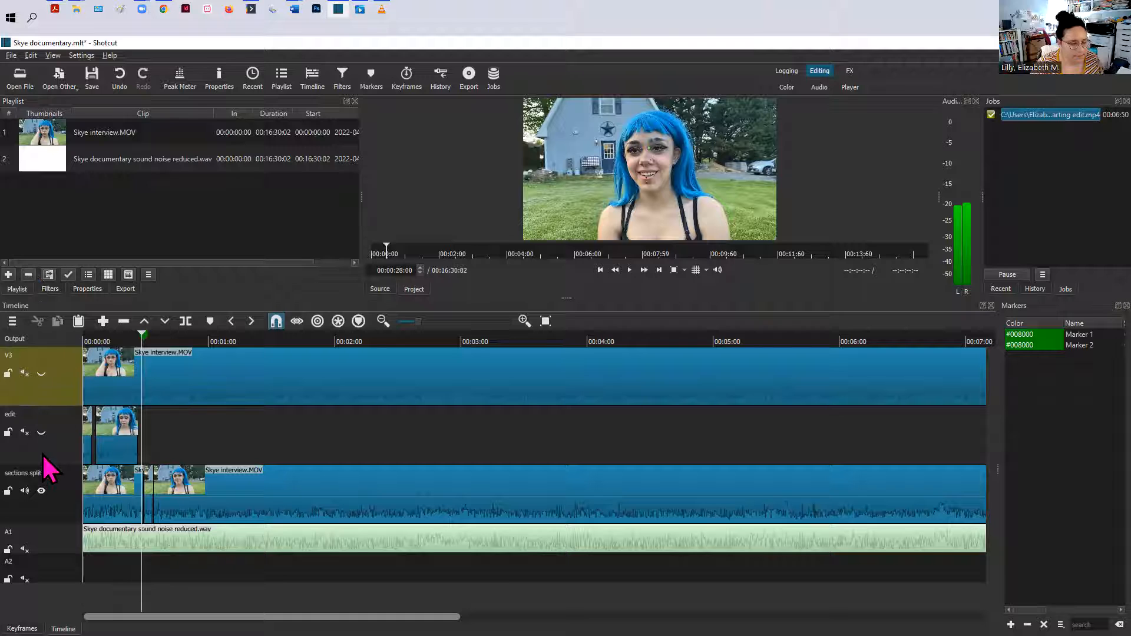
left_click(41, 491)
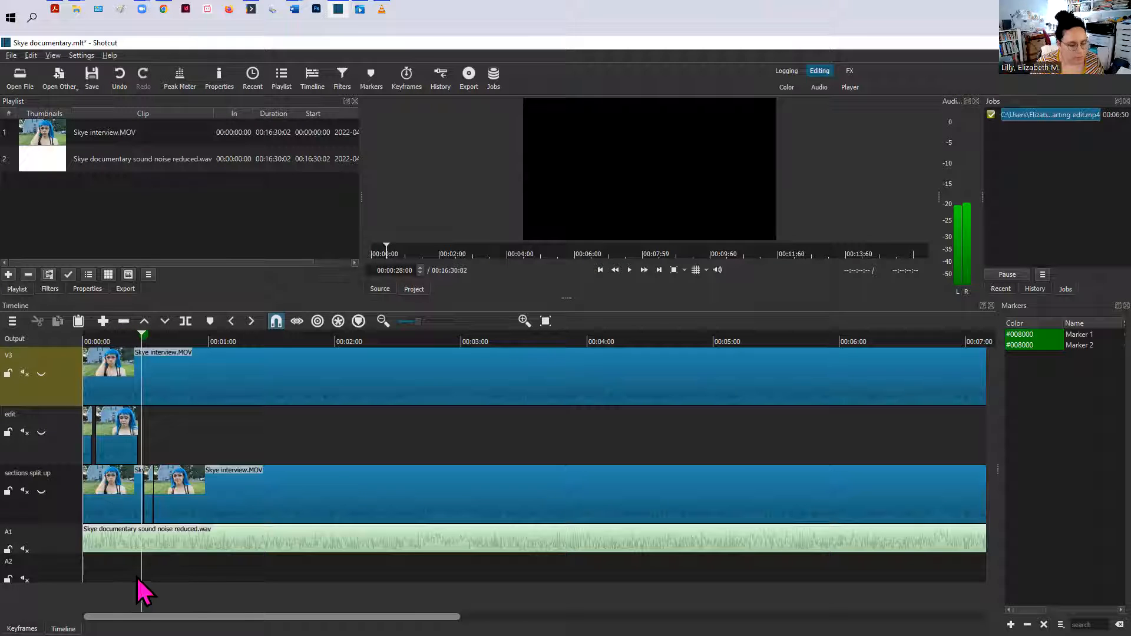
Step: Show and unmute the "edit" track so its clips play back
left_click_drag(144, 588, 93, 580)
key("space")
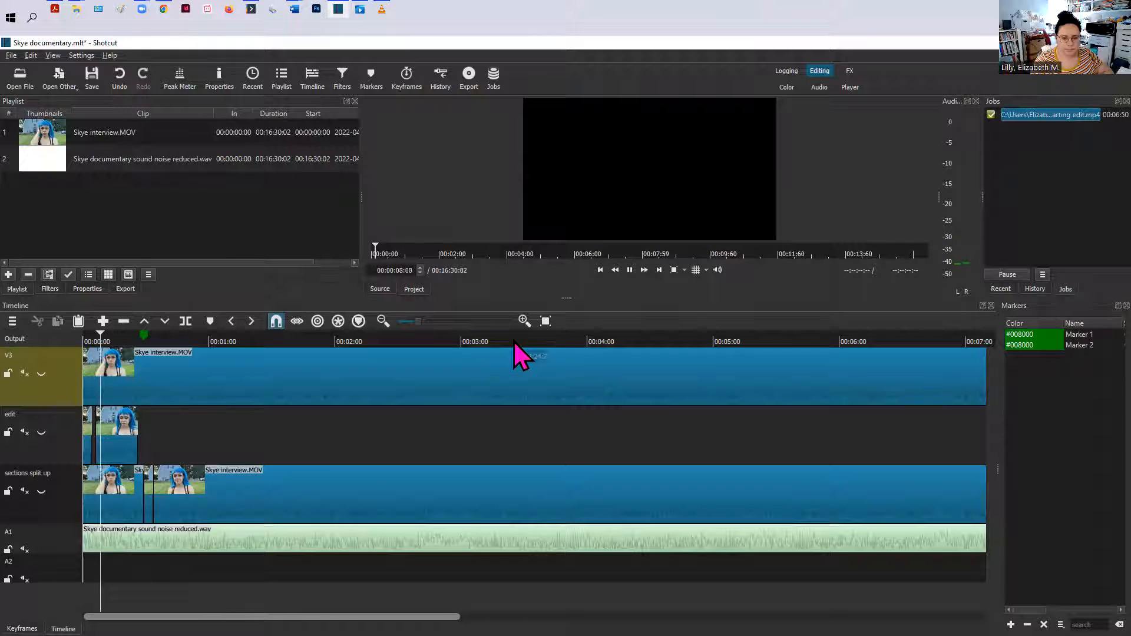
key("space")
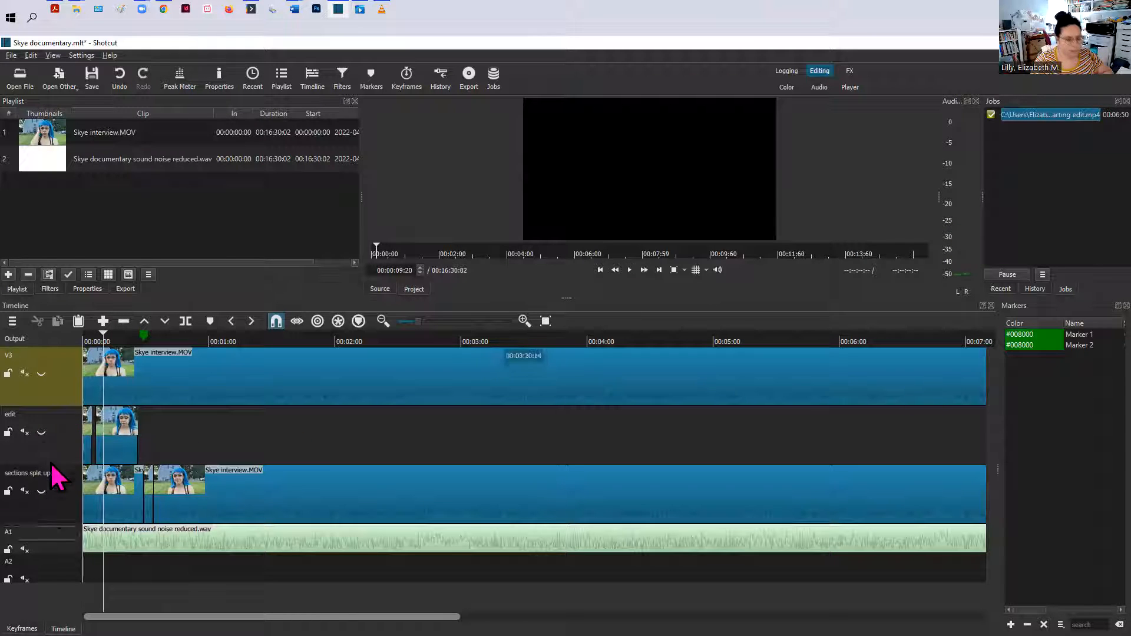
left_click(41, 432)
left_click(25, 434)
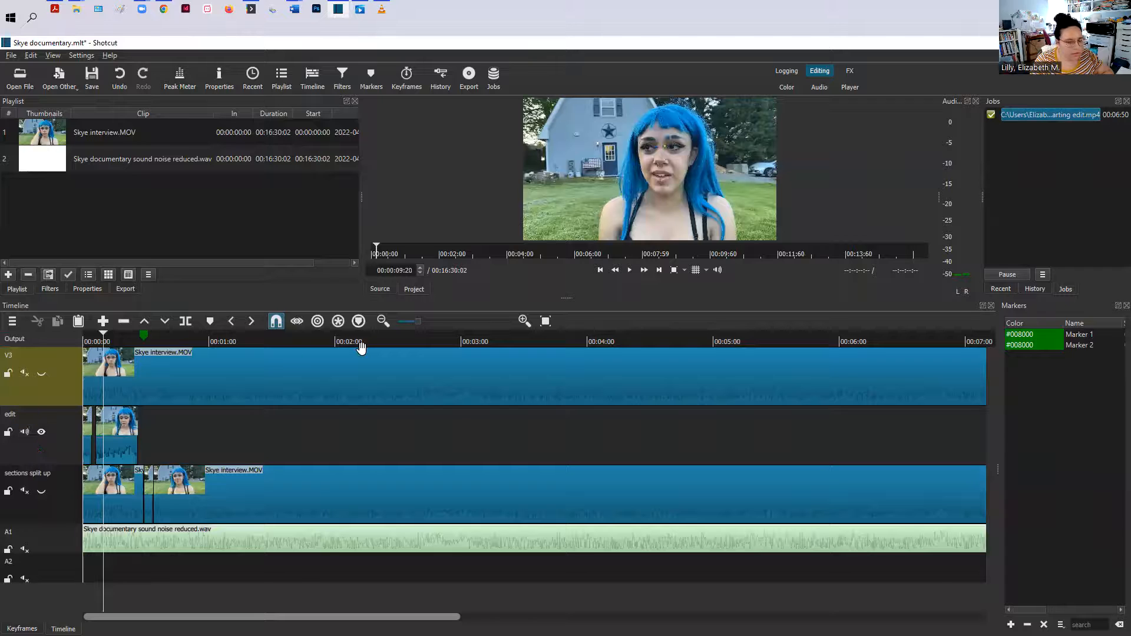
Step: Zoom into the timeline and play back the opening clips on the edit track
key("Page_Up")
key("Page_Up")
key("Page_Up")
key("Page_Up")
key("Page_Up")
key("Page_Up")
key("Page_Up")
key("Page_Up")
key("Page_Up")
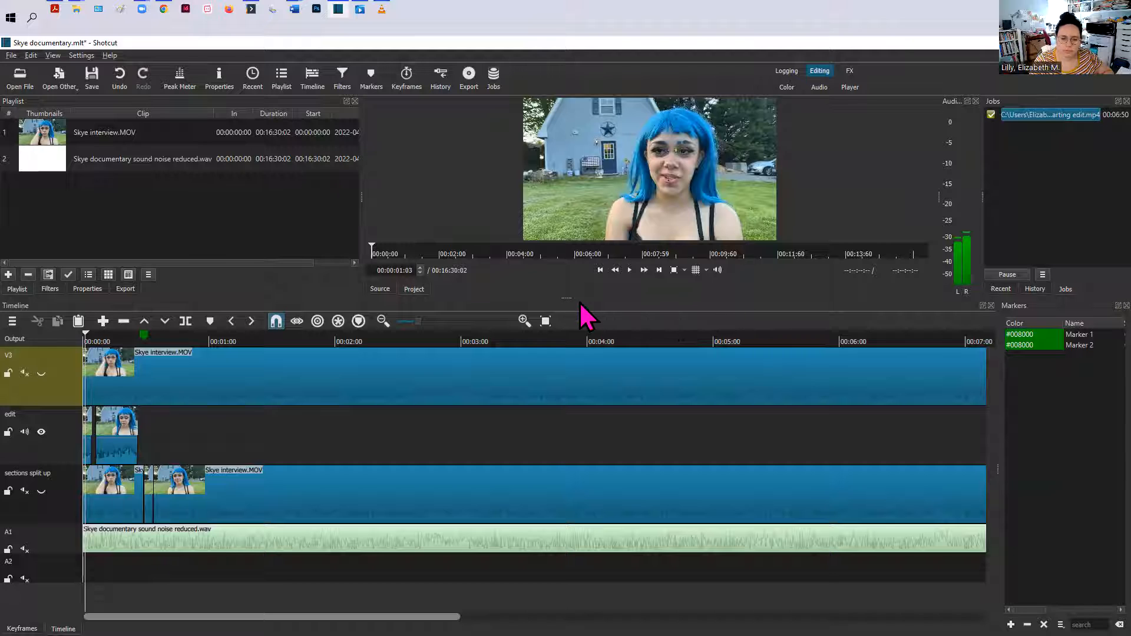
left_click(463, 322)
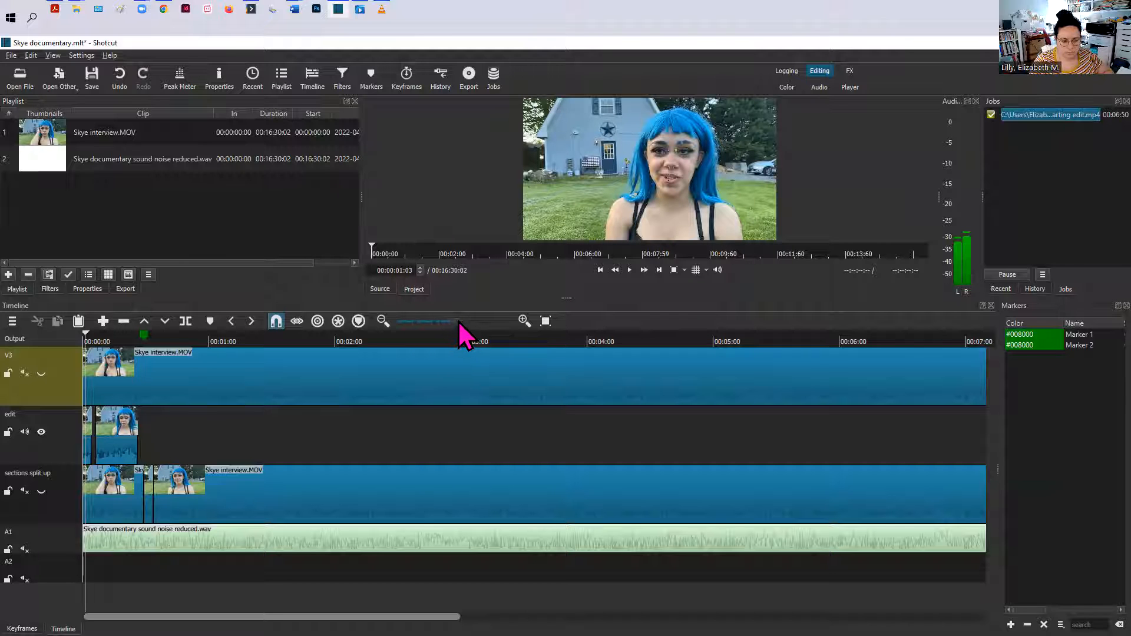
left_click_drag(471, 322, 435, 325)
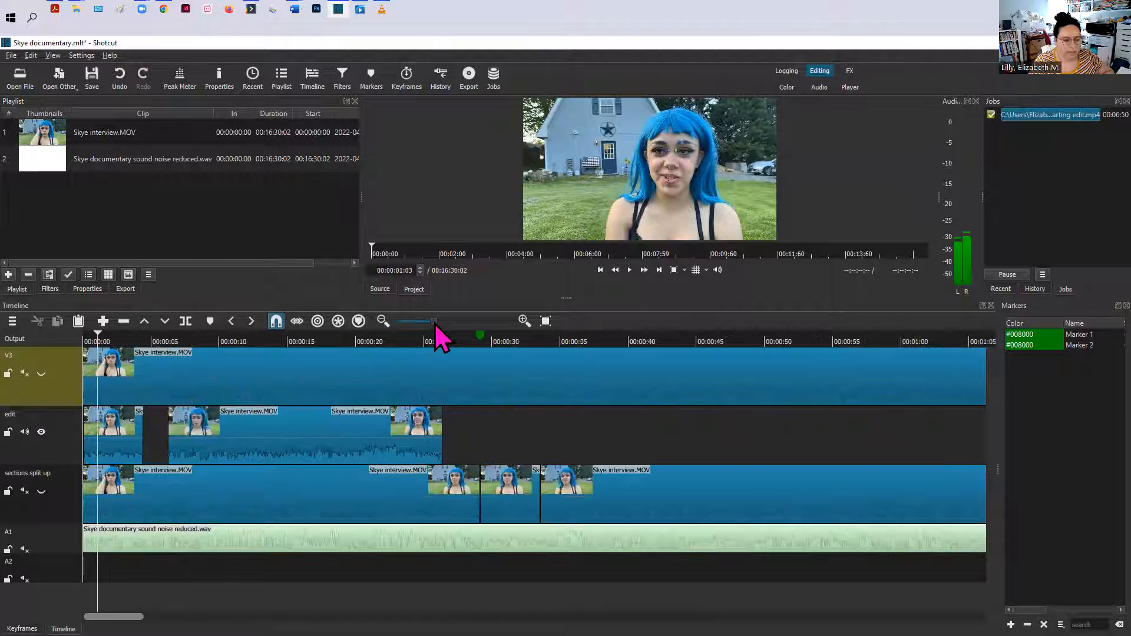
left_click_drag(435, 324, 432, 324)
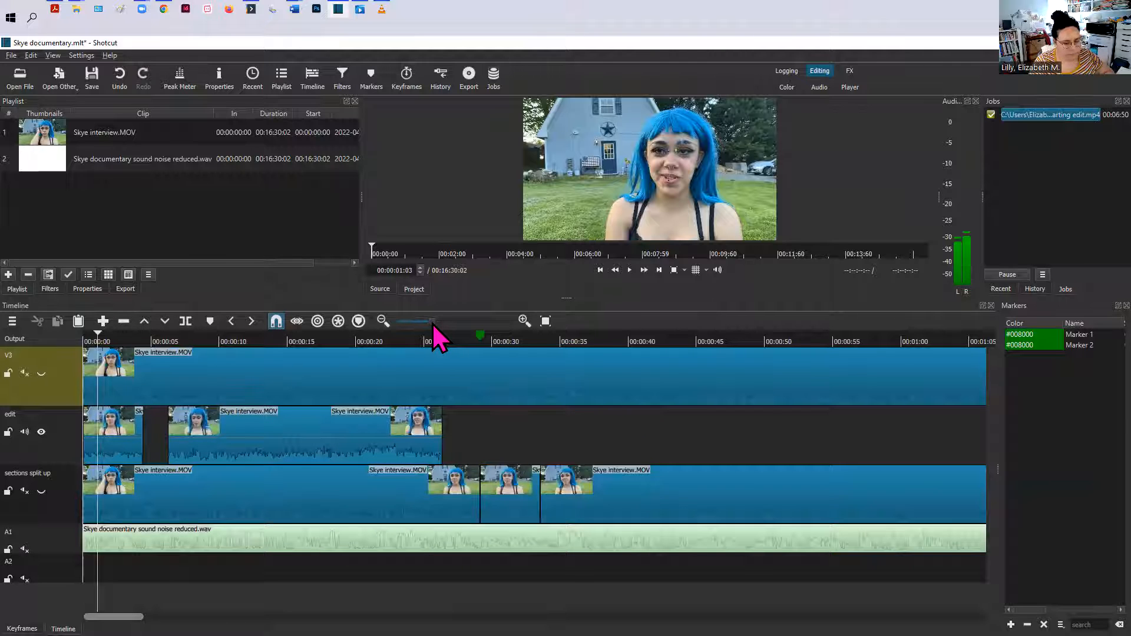
left_click_drag(96, 336, 152, 335)
key("space")
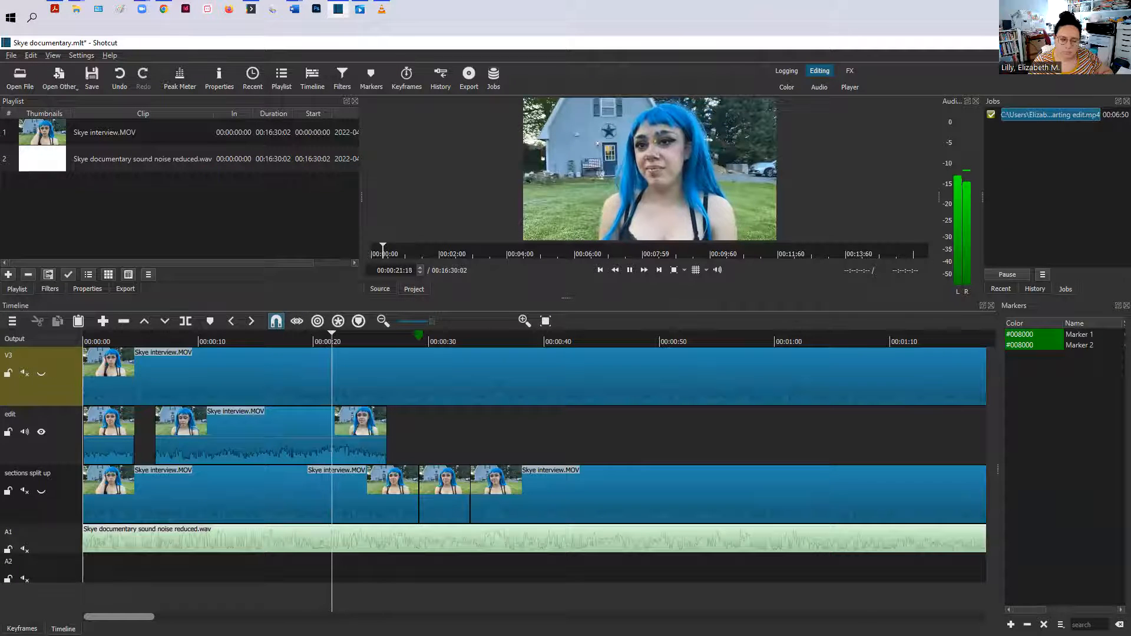
key("space")
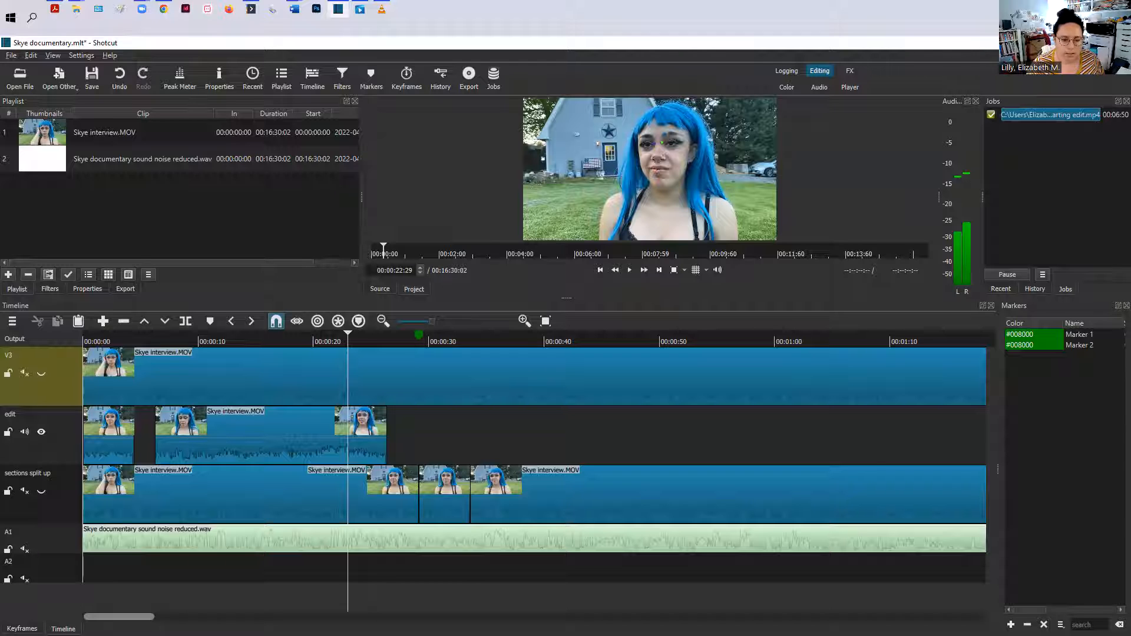
Step: Return the playhead to the start and play back the edit track's opening again
left_click(320, 341)
left_click_drag(320, 566, 66, 568)
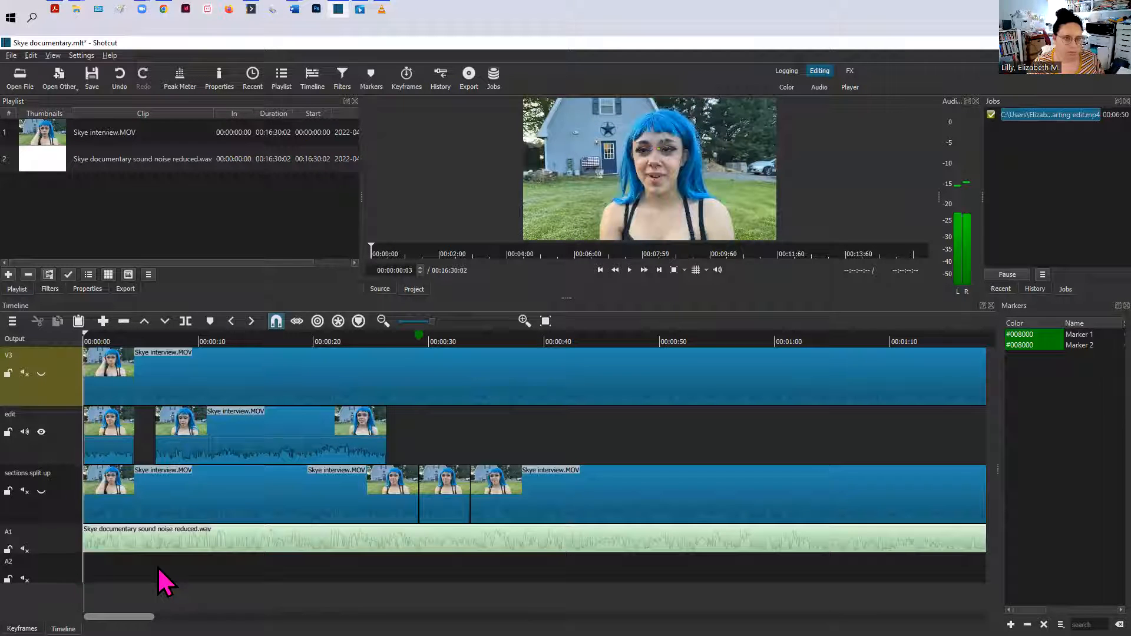
key("space")
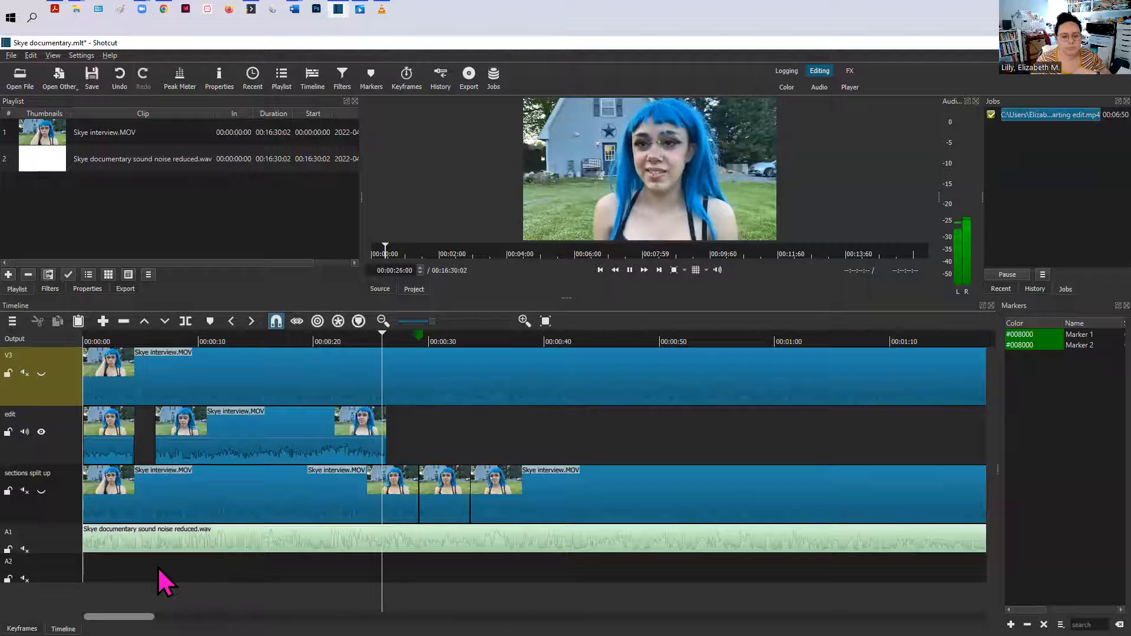
key("space")
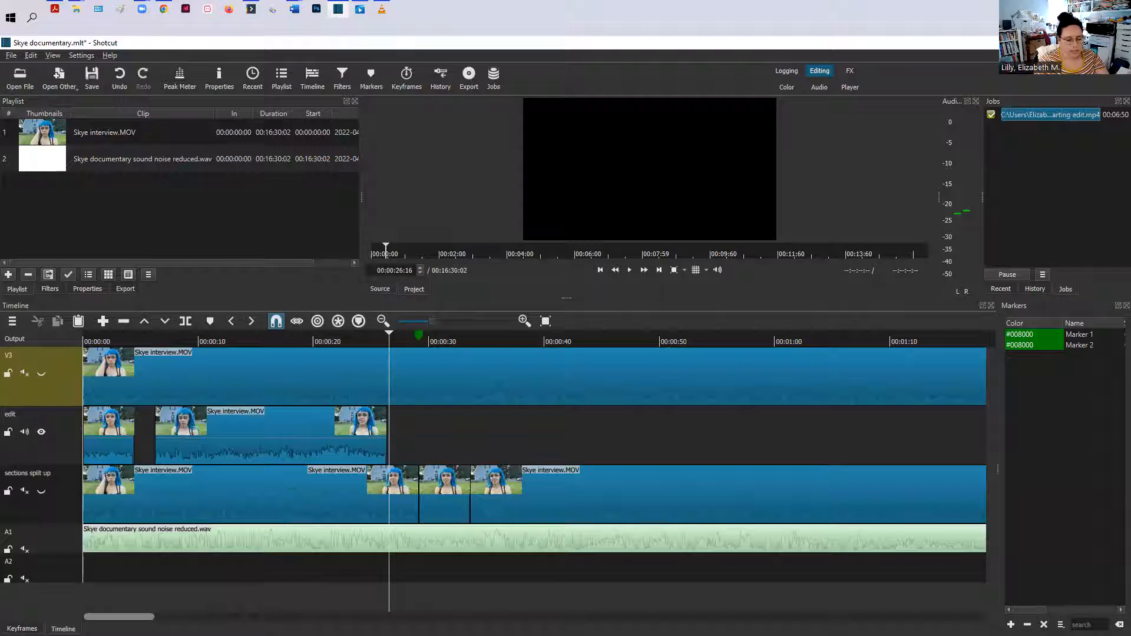
mouse_move(119, 616)
left_mouse_down()
mouse_move(335, 617)
mouse_move(119, 617)
left_mouse_up()
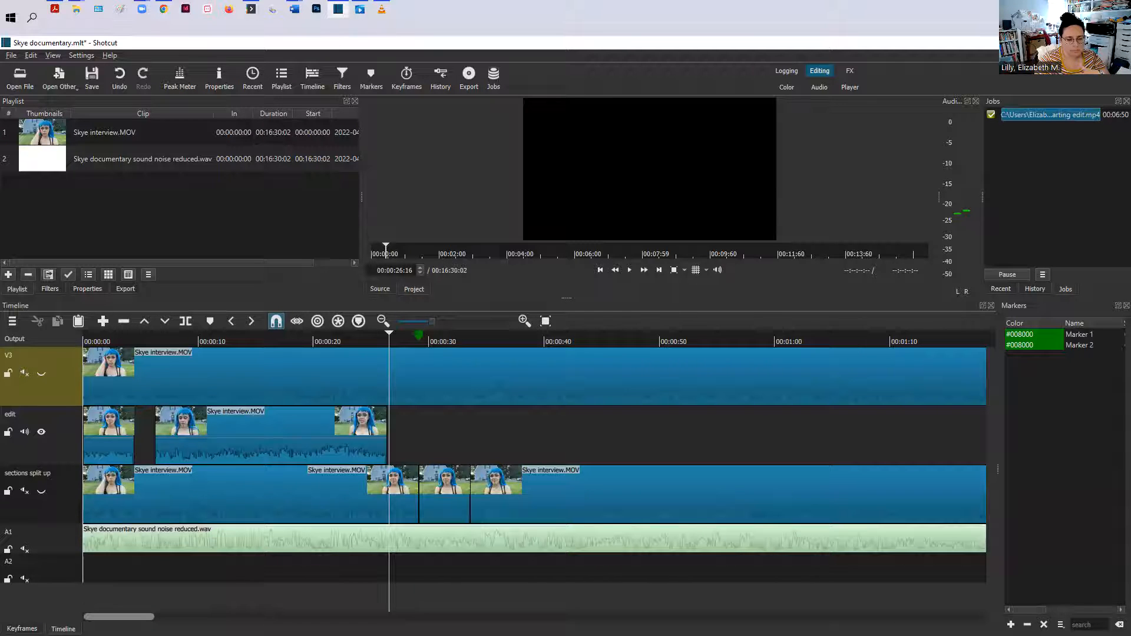